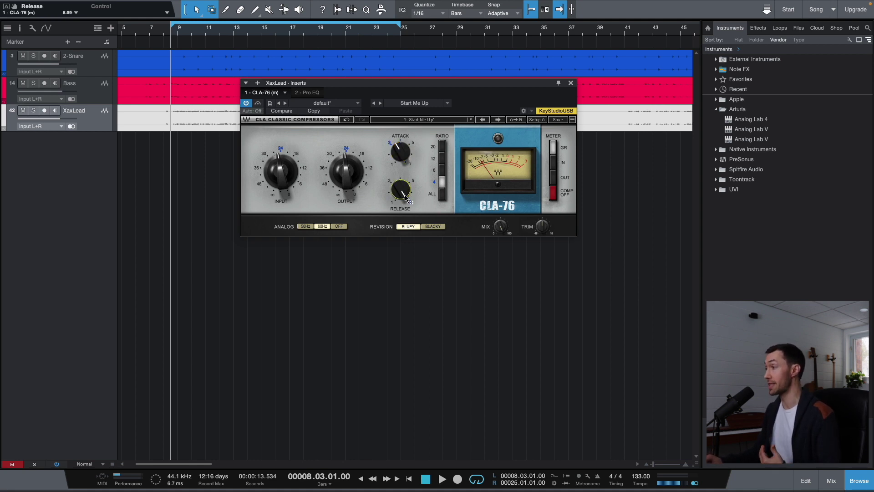
# Step: Turn the CLA-76 release down to 1.00, and reset it to 7.00
pyautogui.moveTo(400, 198)
pyautogui.mouseDown()
pyautogui.moveTo(404, 188)
pyautogui.moveTo(395, 207)
pyautogui.mouseUp()
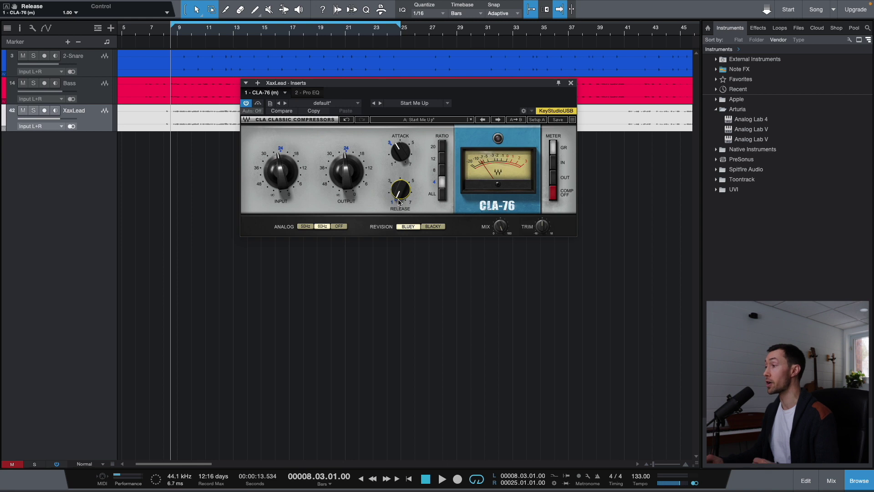
pyautogui.keyDown('alt'); pyautogui.click(399, 202); pyautogui.keyUp('alt')
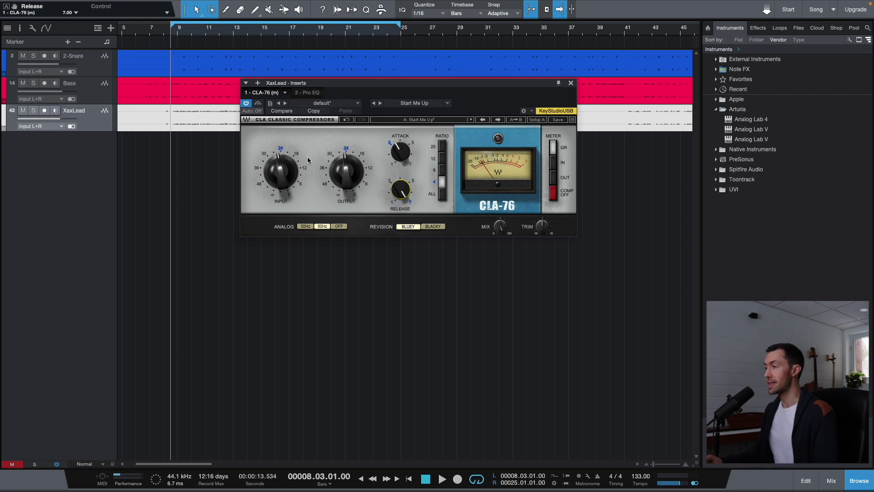
pyautogui.moveTo(288, 175)
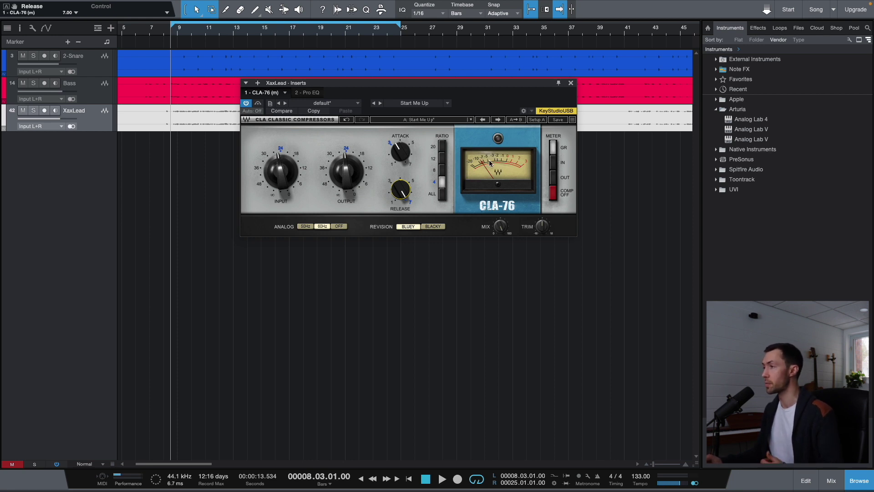
# Step: Try the compressor's All ratio, and switch the ratio back to 4
pyautogui.moveTo(356, 177)
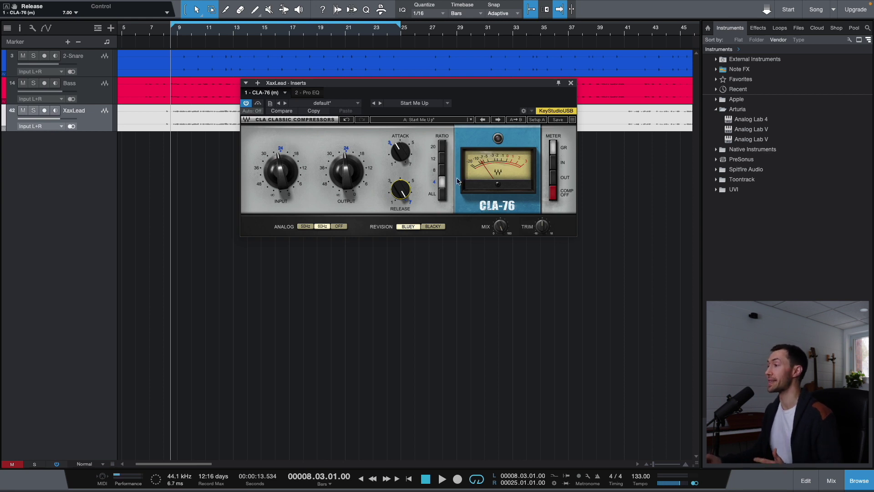
pyautogui.click(443, 195)
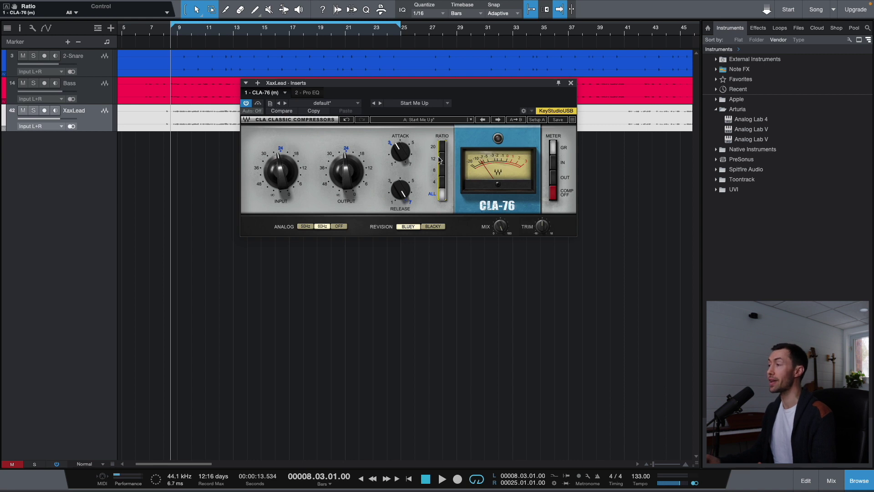
pyautogui.click(442, 183)
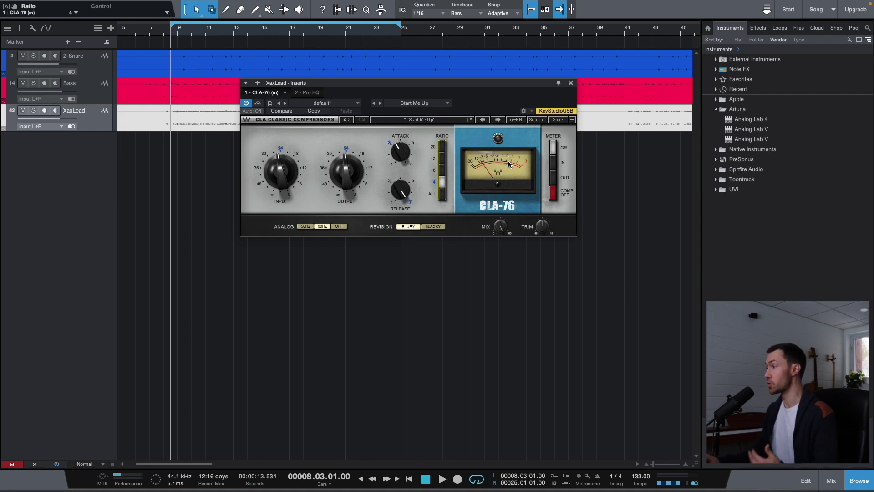
# Step: Switch the meter to In and Out, toggle Comp Off, and return the meter to GR
pyautogui.click(555, 167)
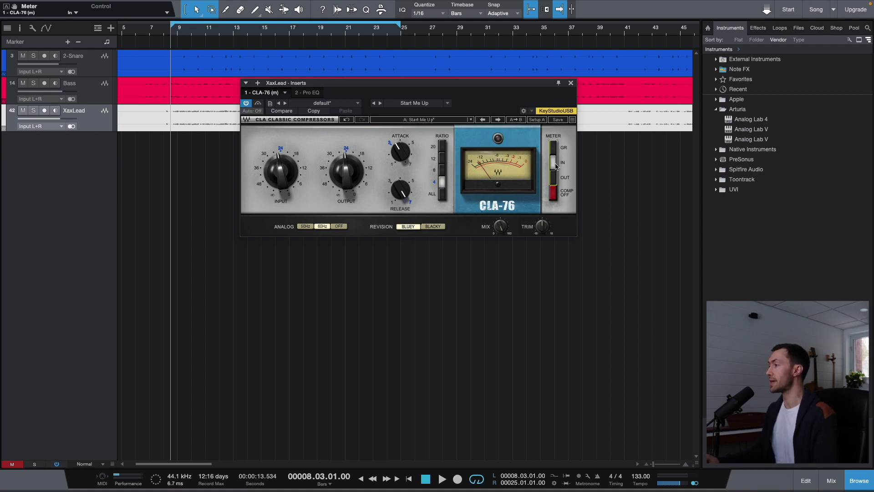
pyautogui.moveTo(557, 168); pyautogui.dragTo(556, 181)
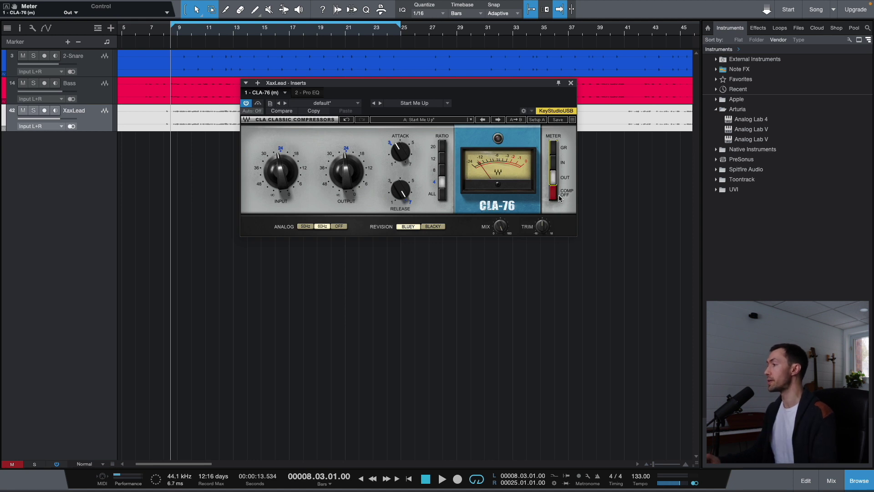
pyautogui.click(556, 195)
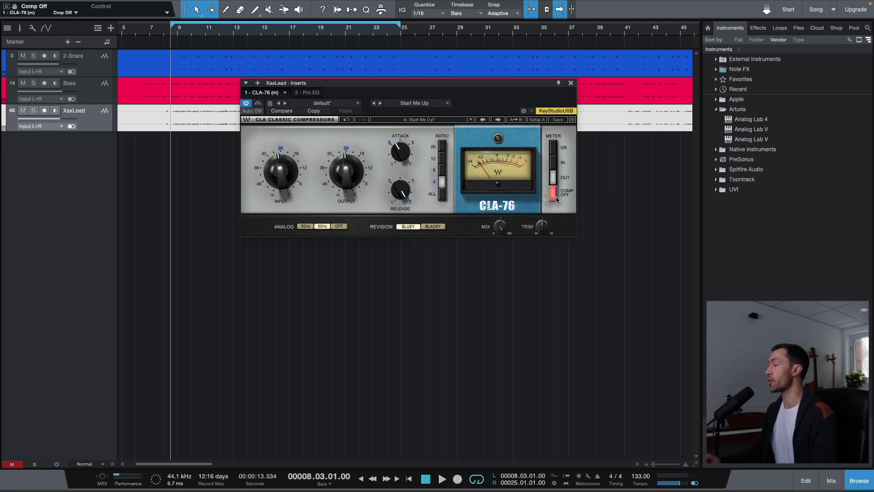
pyautogui.click(555, 150)
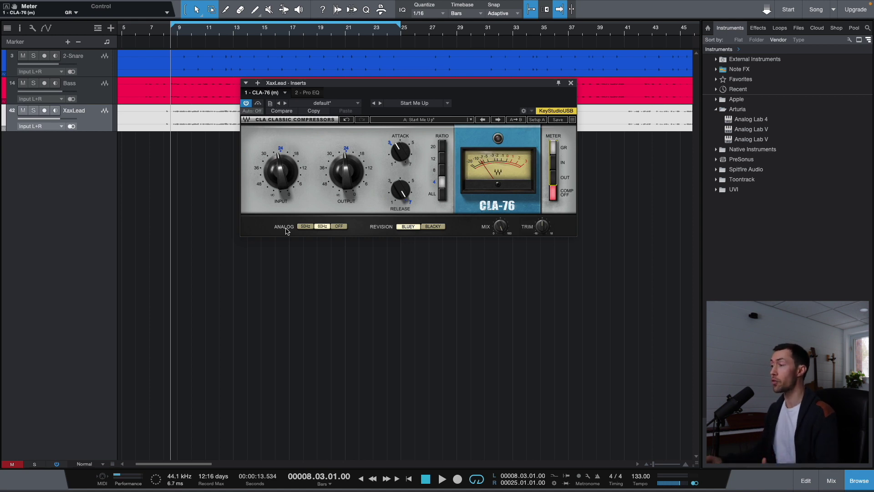
# Step: Turn the analog setting Off after trying 50Hz and 60Hz, and compare the Blacky revision before returning to Bluey
pyautogui.click(312, 227)
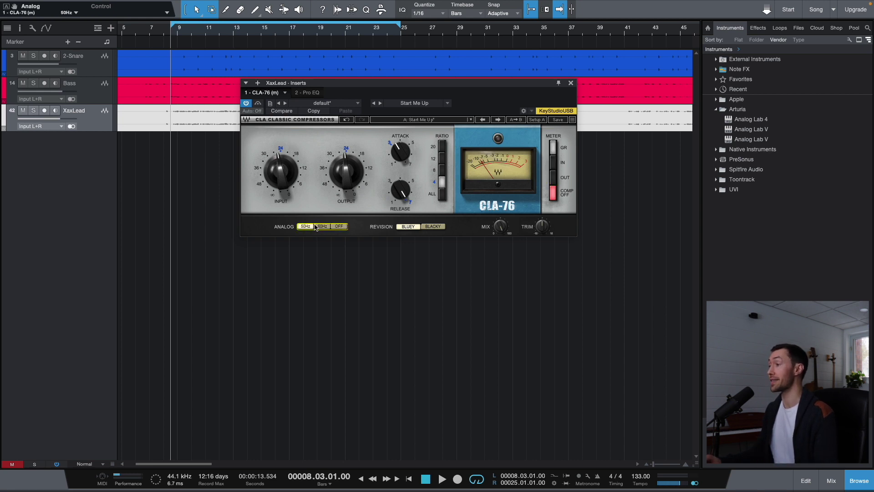
pyautogui.click(317, 228)
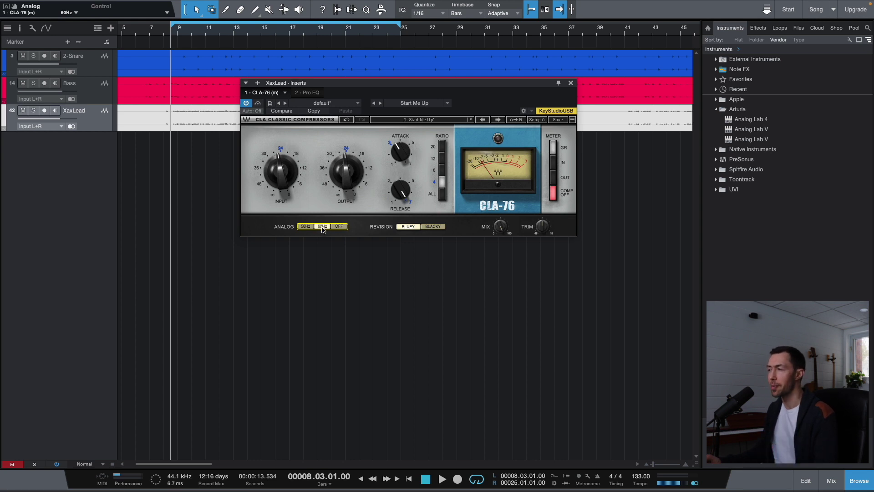
pyautogui.click(339, 227)
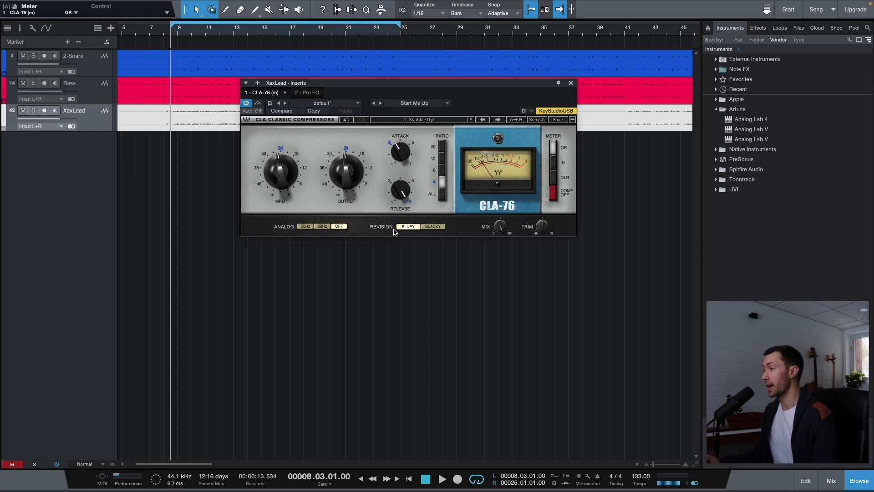
pyautogui.click(434, 226)
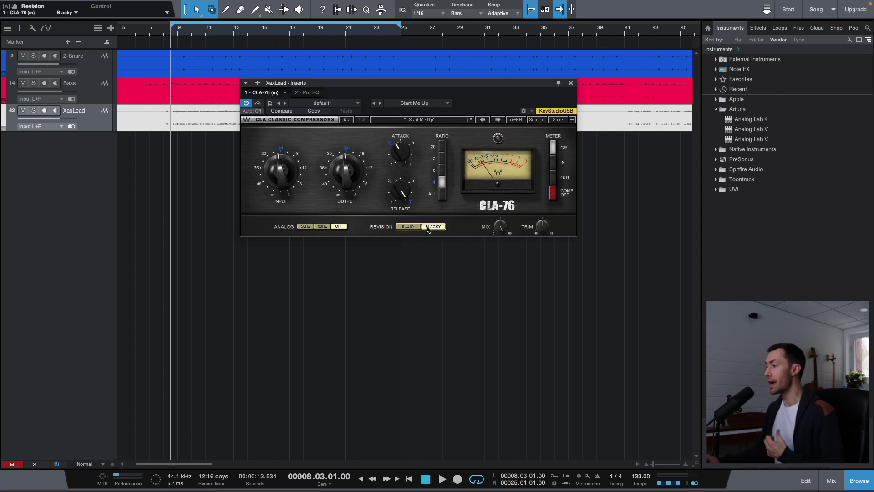
pyautogui.click(410, 227)
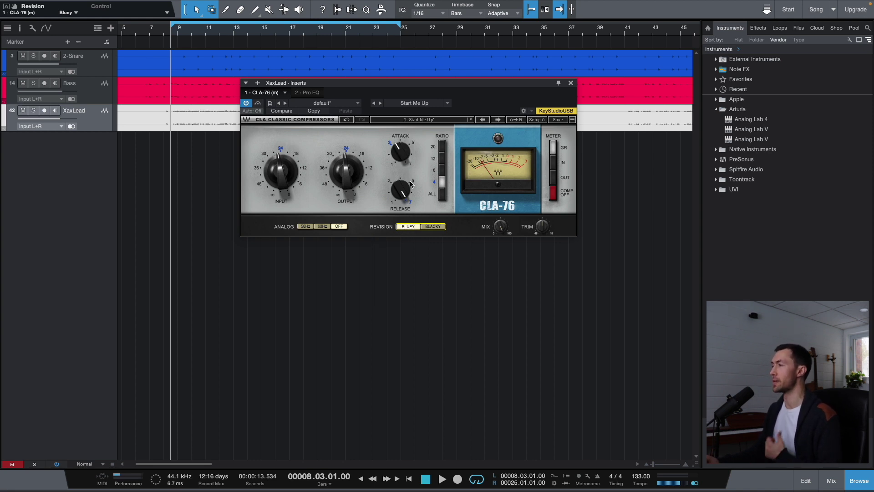
# Step: Turn the compressor's attack to 1.00, and bring it back to about 3
pyautogui.moveTo(399, 148); pyautogui.dragTo(405, 157)
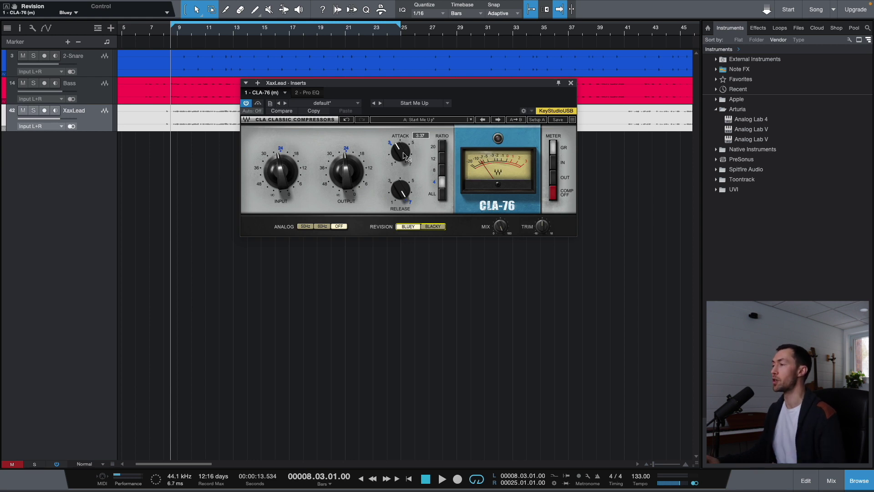
pyautogui.moveTo(406, 156)
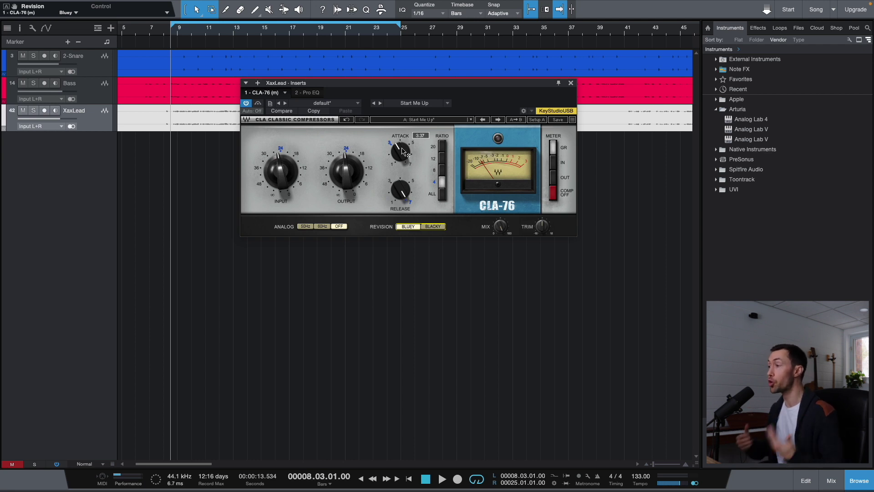
pyautogui.moveTo(402, 152)
pyautogui.mouseDown()
pyautogui.moveTo(403, 172)
pyautogui.moveTo(407, 163)
pyautogui.mouseUp()
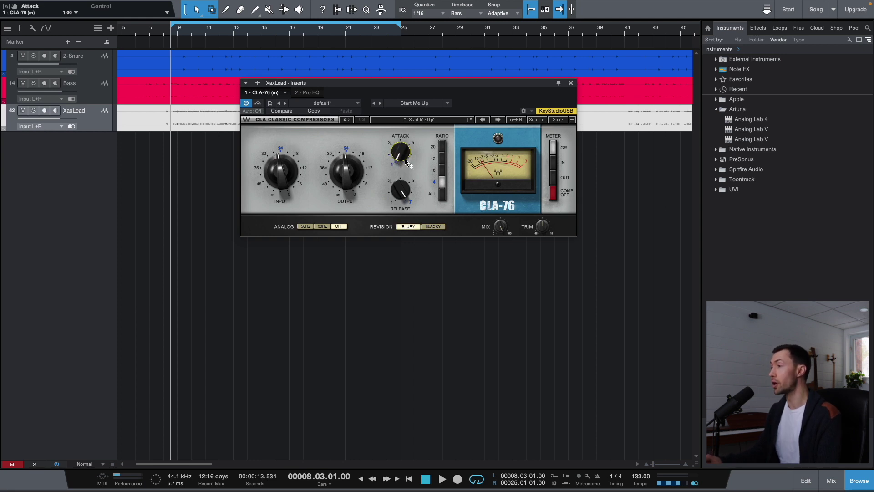
pyautogui.moveTo(405, 157)
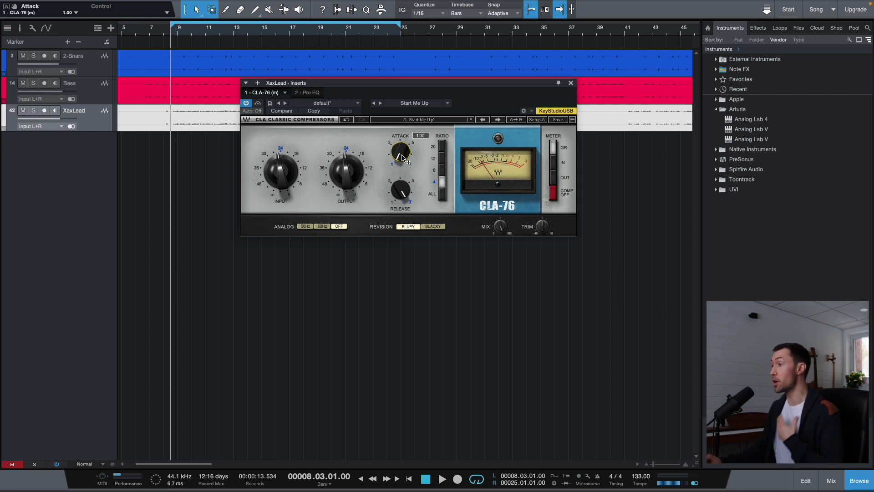
pyautogui.moveTo(399, 157); pyautogui.dragTo(401, 119)
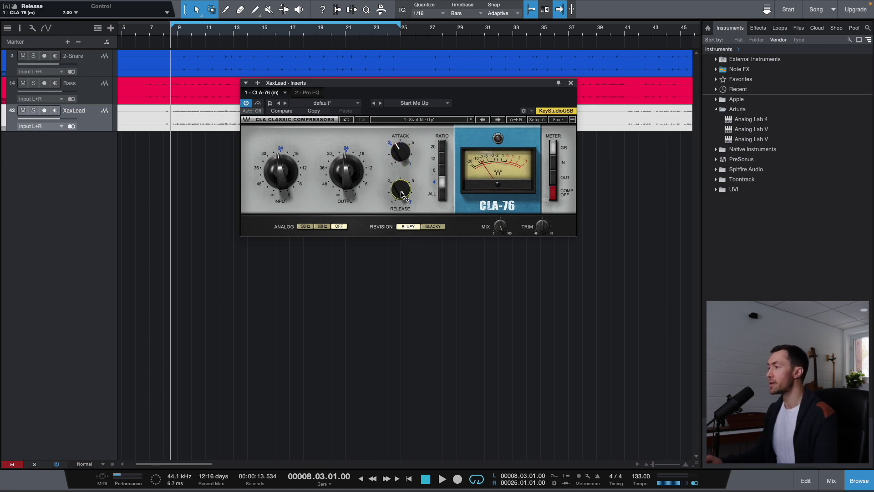
# Step: Turn the release to 1.00 and back up to 6.88, and close the compressor's window
pyautogui.moveTo(401, 195)
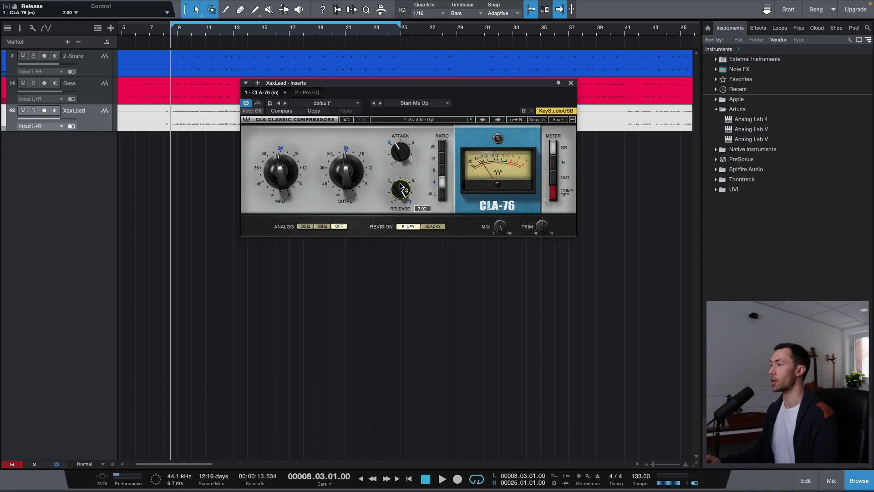
pyautogui.moveTo(402, 191); pyautogui.dragTo(402, 201)
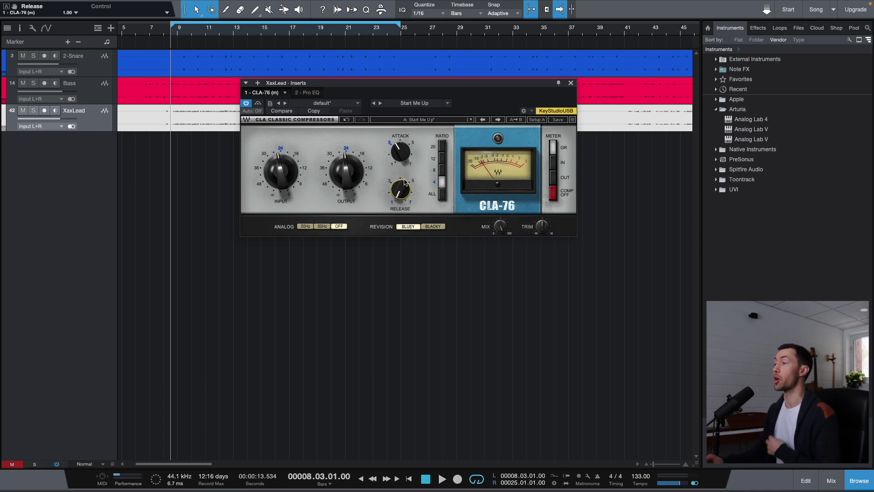
pyautogui.moveTo(402, 189)
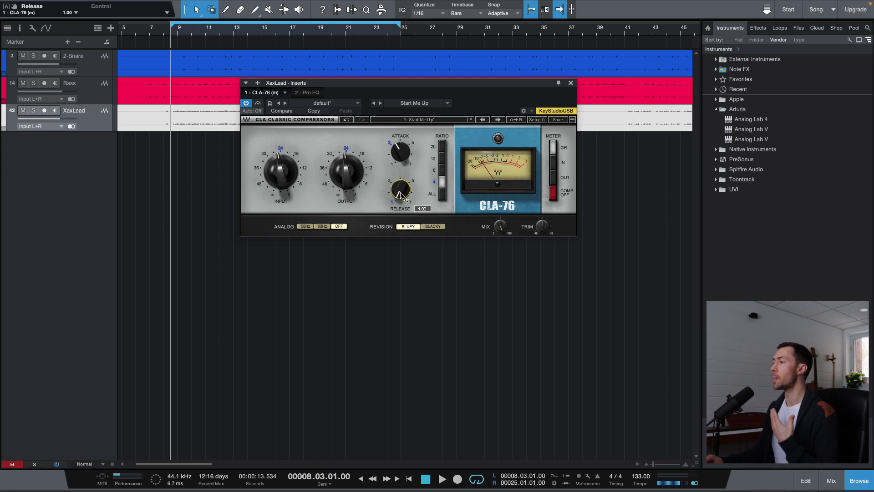
pyautogui.moveTo(410, 199)
pyautogui.mouseDown()
pyautogui.moveTo(410, 173)
pyautogui.moveTo(400, 205)
pyautogui.mouseUp()
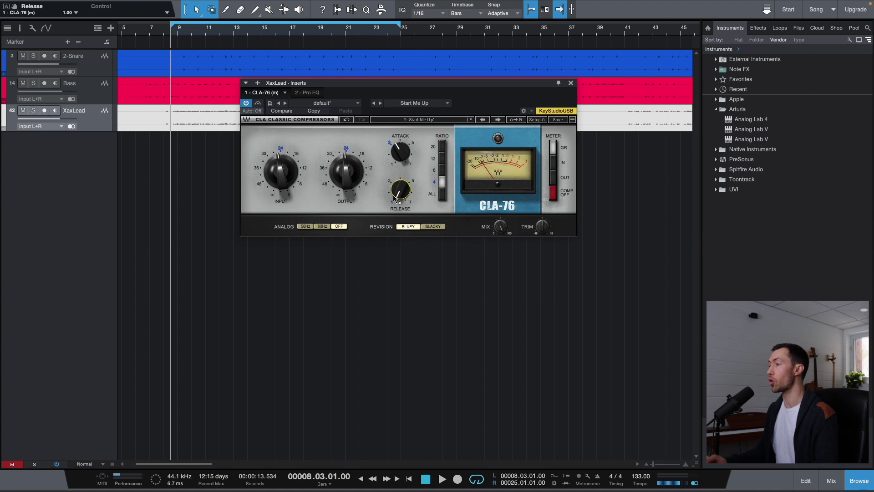
pyautogui.moveTo(400, 198)
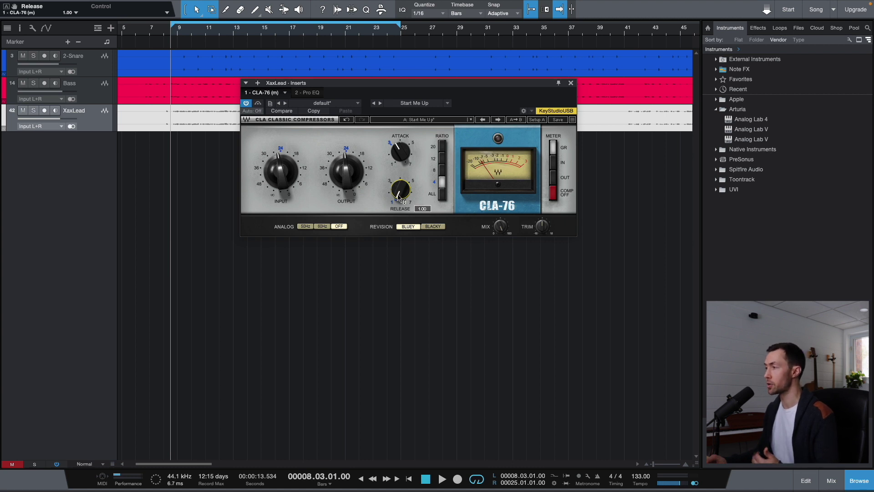
pyautogui.press('Escape')
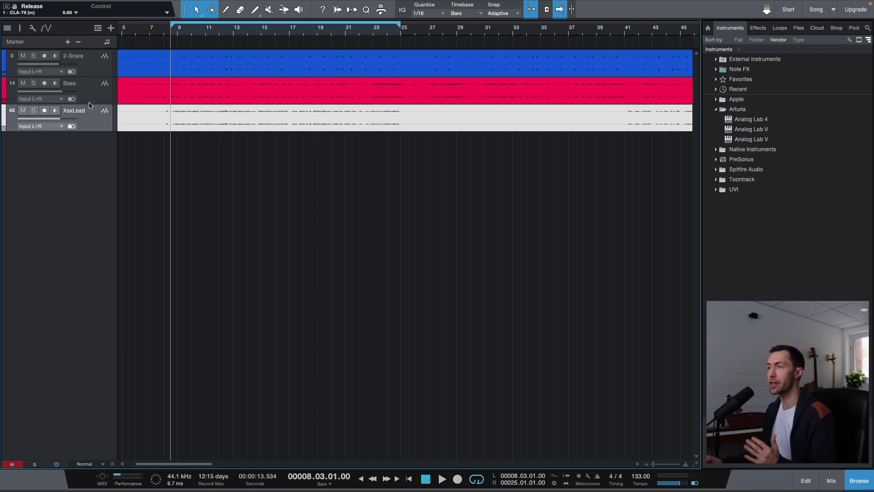
# Step: Examine the XaxLead channel's Pro EQ in the console and the inserts on the Bass and 2-Snare channels
pyautogui.press('F3')
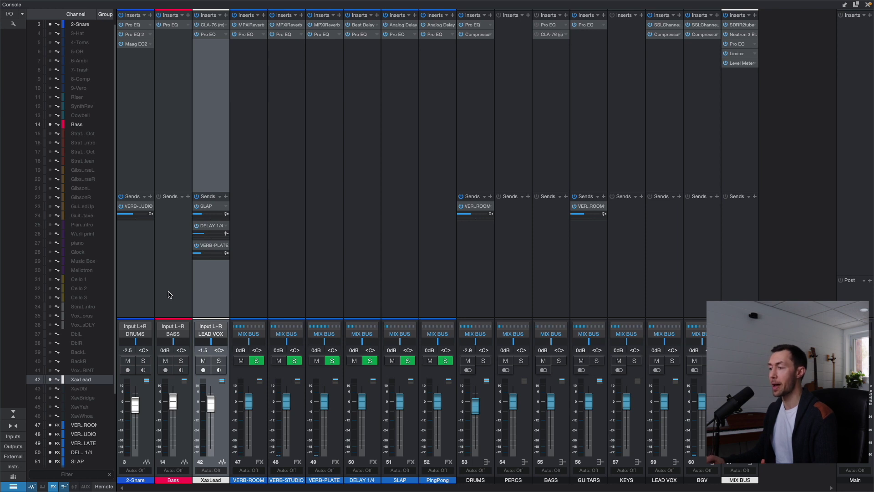
pyautogui.click(210, 35)
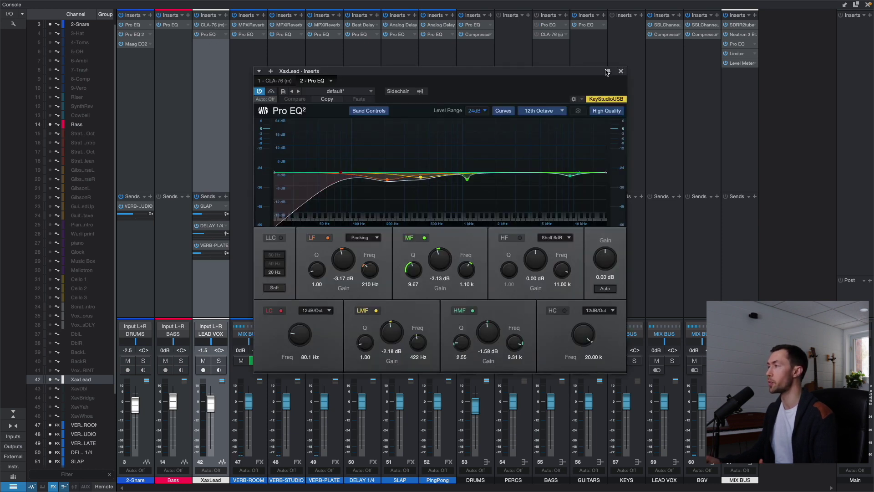
pyautogui.click(622, 71)
pyautogui.click(171, 106)
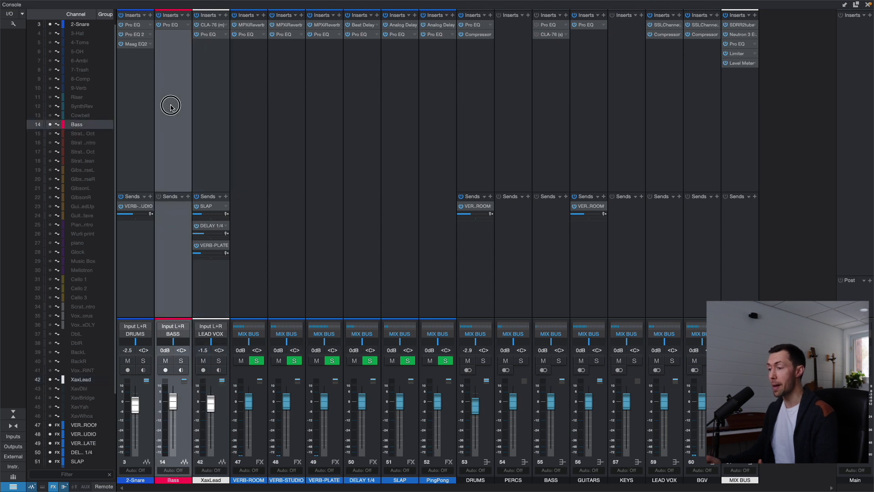
pyautogui.click(127, 108)
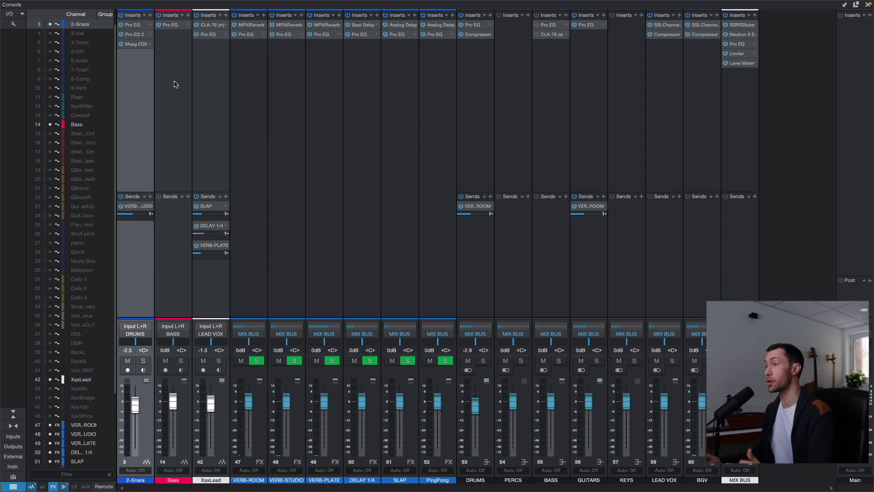
pyautogui.press('F3')
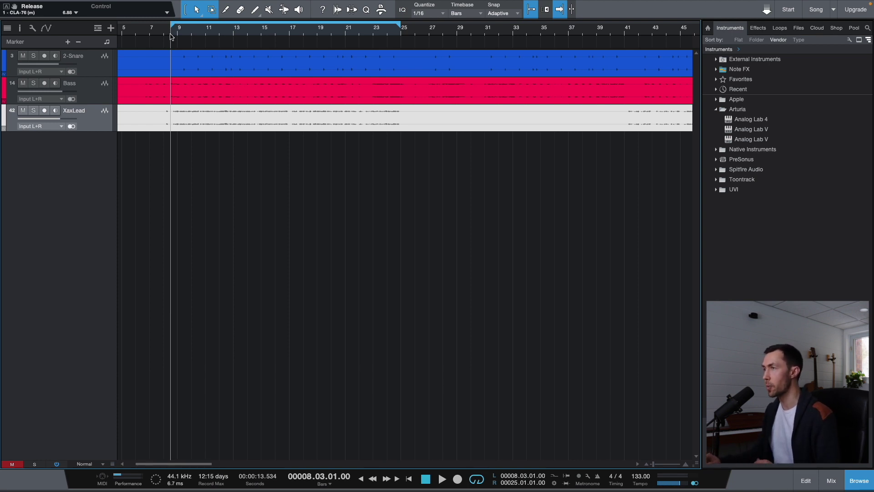
# Step: Play the snare, bass and lead vocal together from bar 8, and stop at about bar 17
pyautogui.press('space')
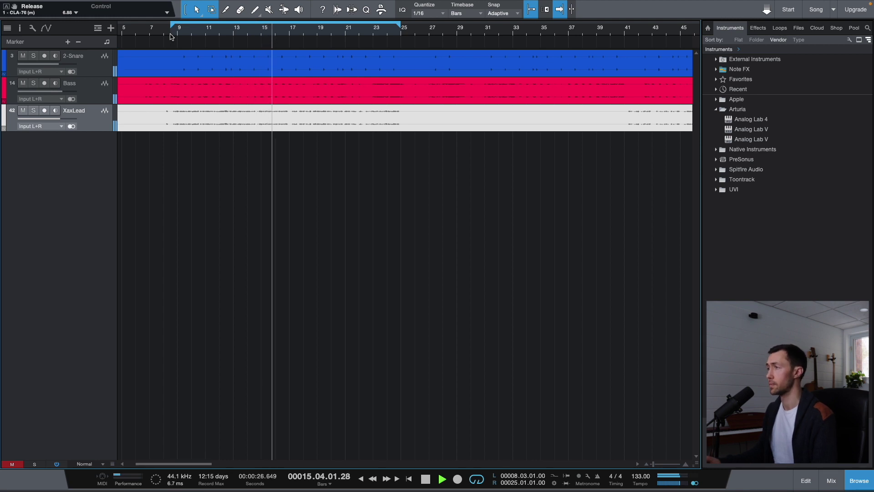
pyautogui.press('space')
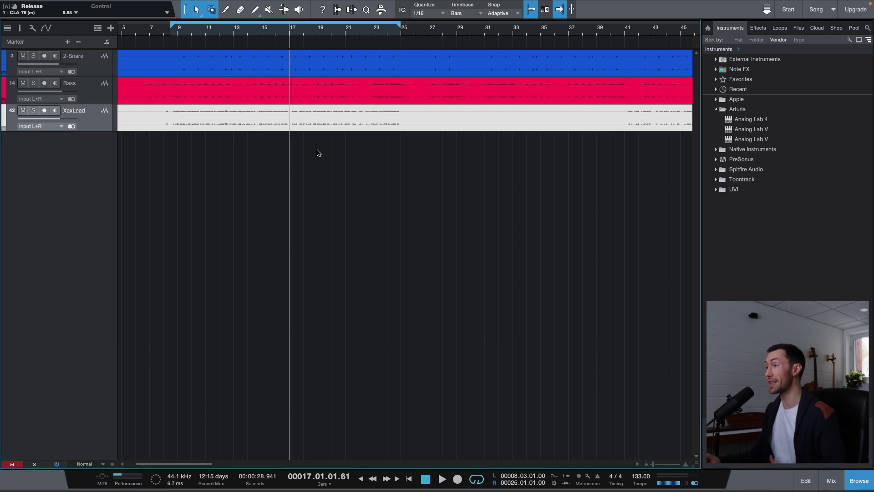
# Step: Solo the XaxLead track with the playhead back at the loop start, and open the mixing console
pyautogui.click(33, 110)
pyautogui.click(173, 35)
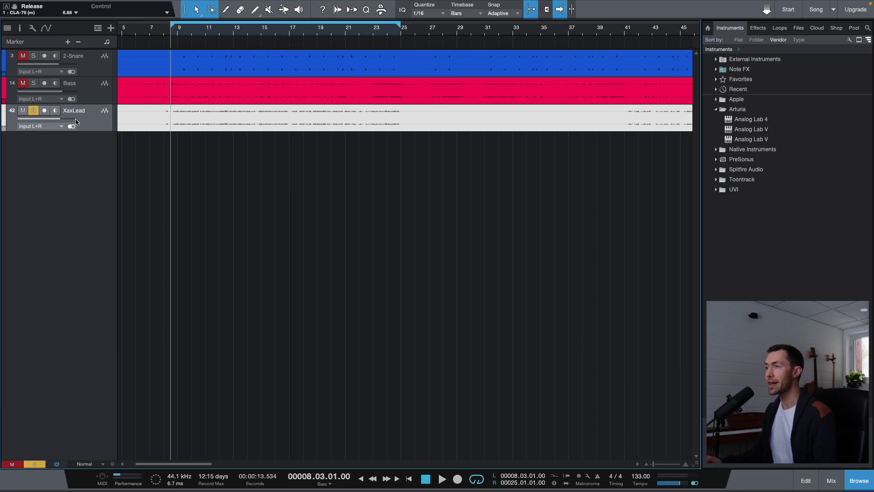
pyautogui.press('F3')
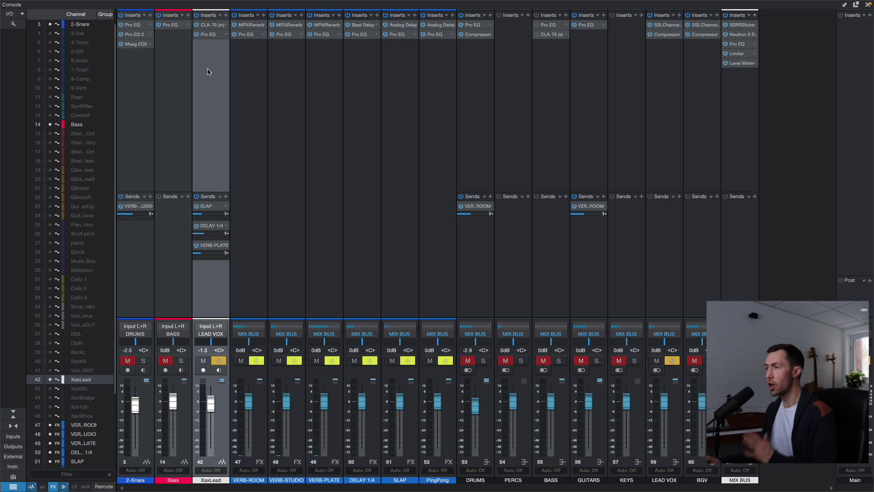
# Step: Open the XaxLead channel's CLA-76 and compare the playing vocal with the compressor bypassed and active
pyautogui.click(213, 26)
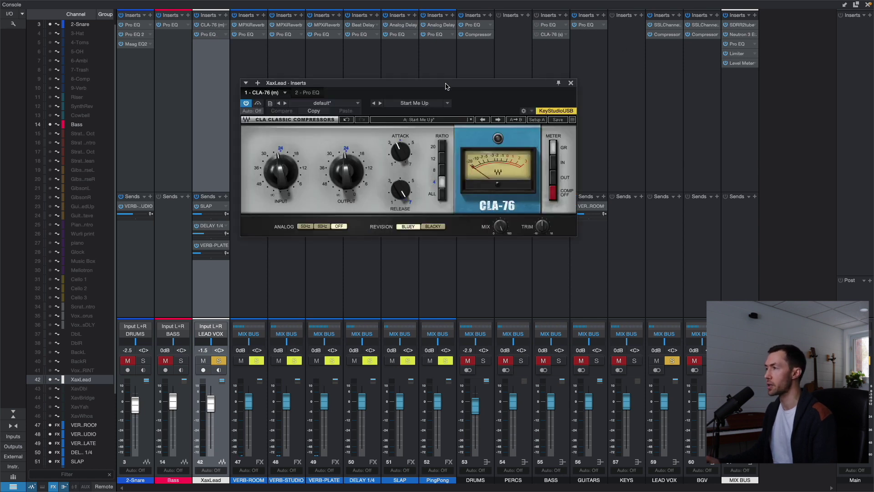
pyautogui.moveTo(444, 83); pyautogui.dragTo(467, 90)
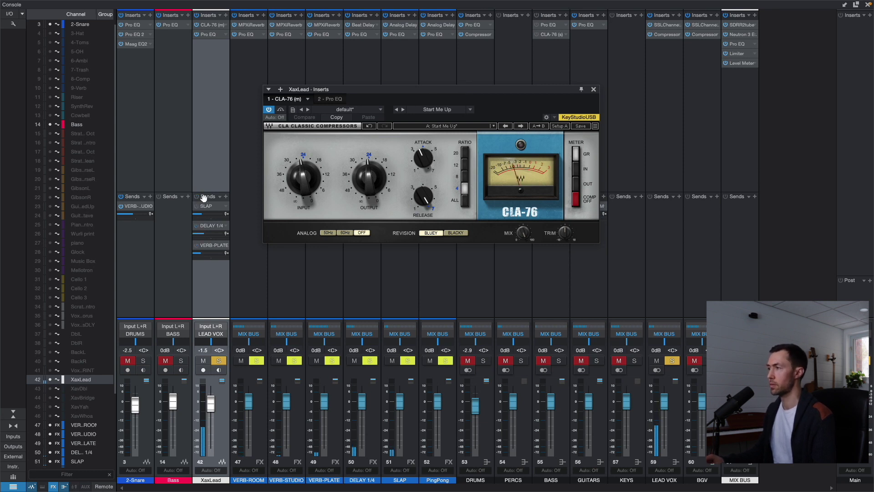
pyautogui.click(281, 110)
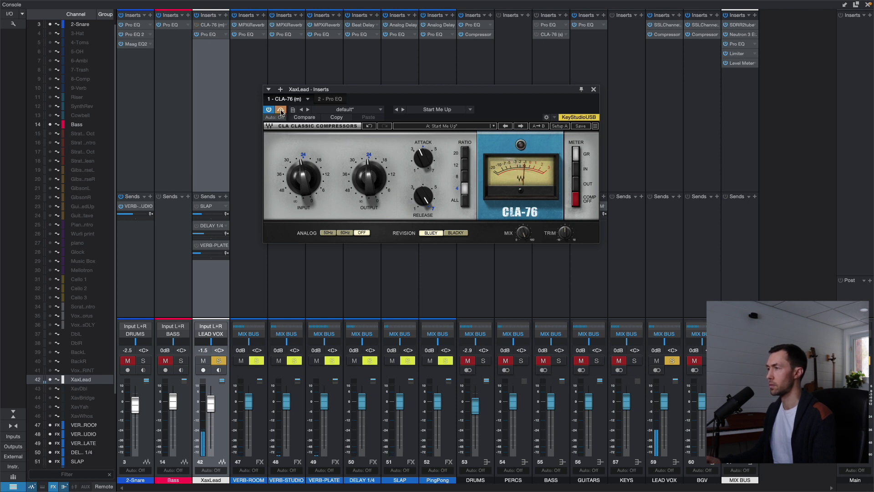
pyautogui.click(281, 110)
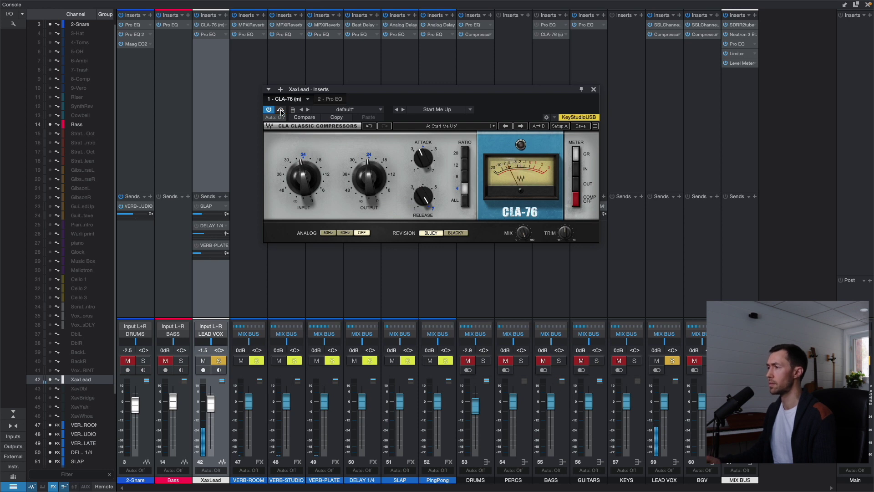
pyautogui.click(280, 111)
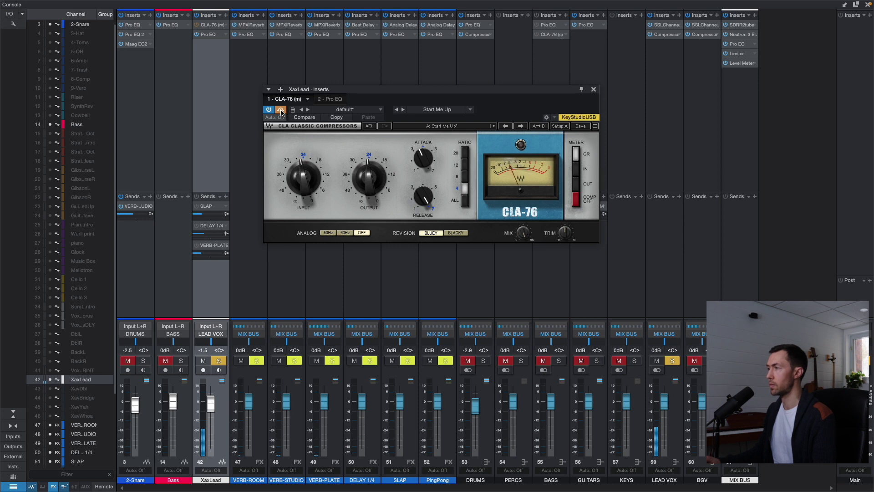
pyautogui.click(281, 110)
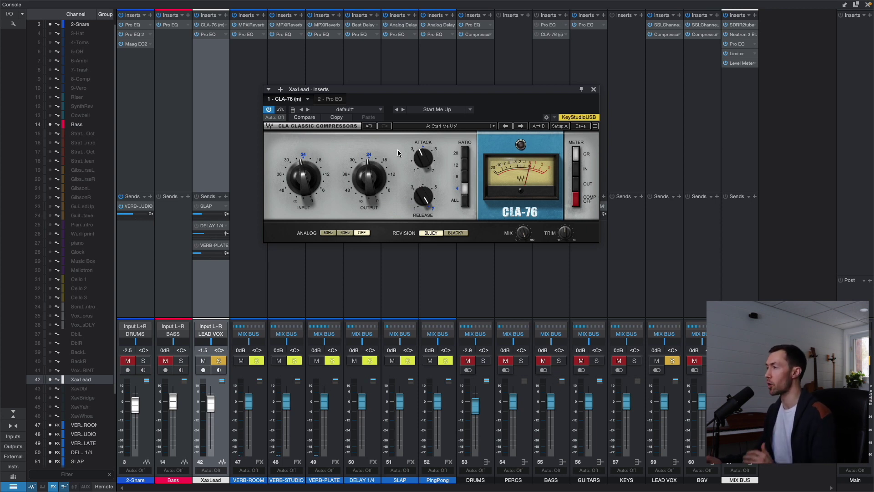
# Step: Solo the Bass channel instead of XaxLead, and examine the settings of its Pro EQ
pyautogui.click(219, 360)
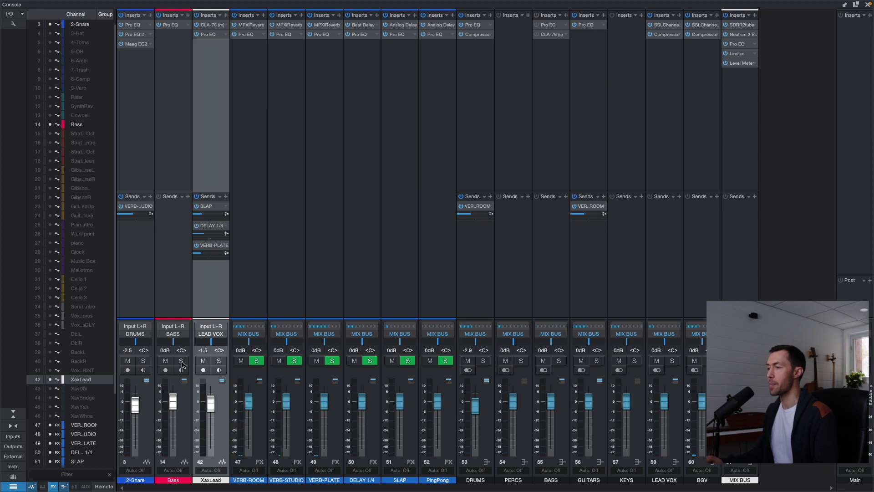
pyautogui.click(181, 361)
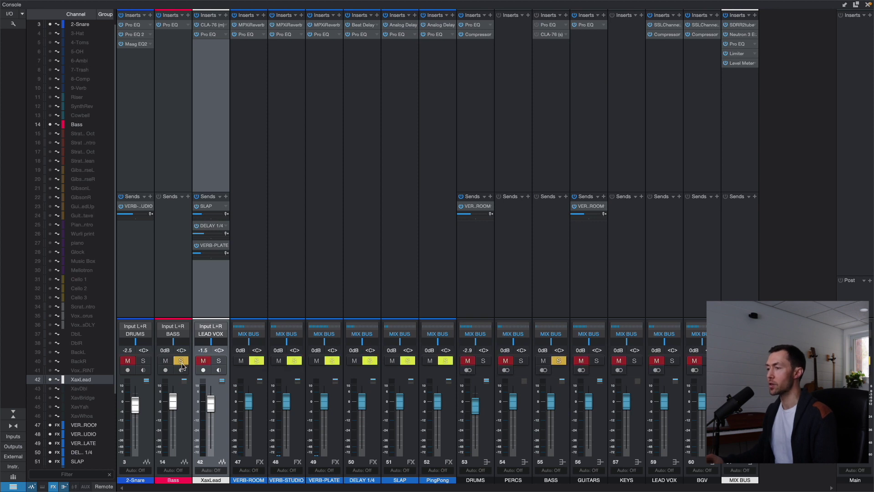
pyautogui.click(176, 26)
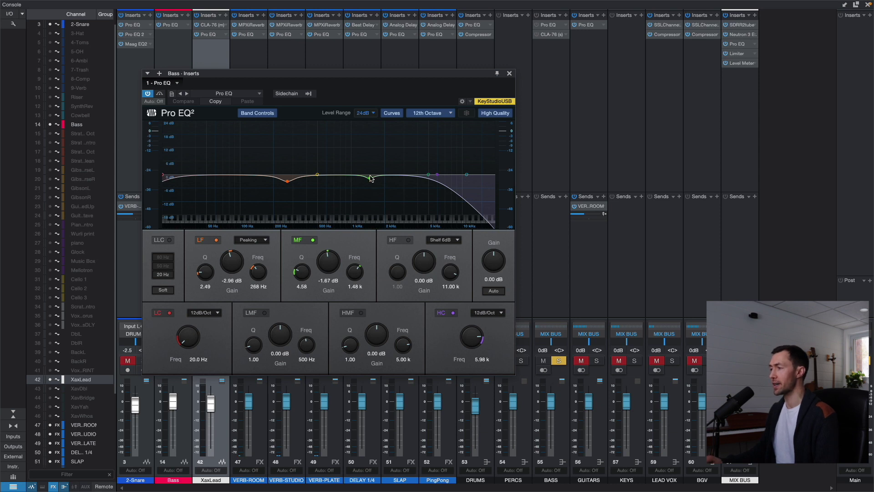
pyautogui.click(510, 73)
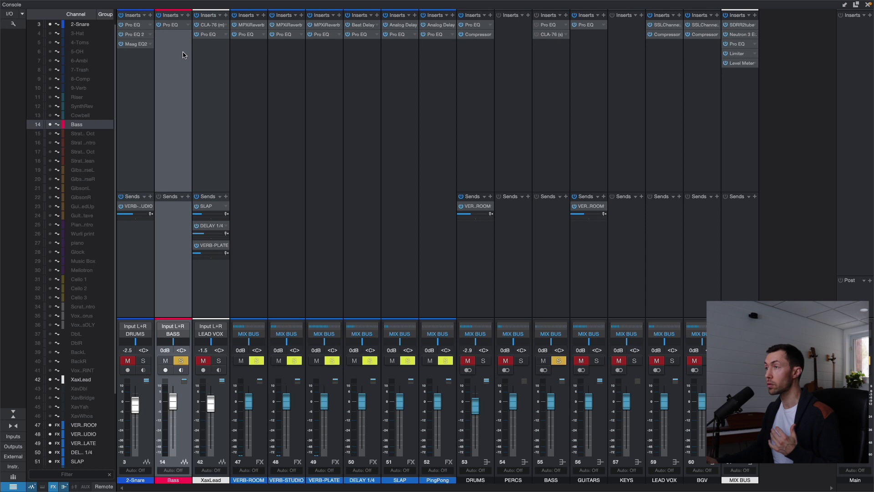
# Step: Search for "76", insert the mono CLA-76 after the Pro EQ on the Bass channel, and set its revision to Blacky
pyautogui.click(188, 15)
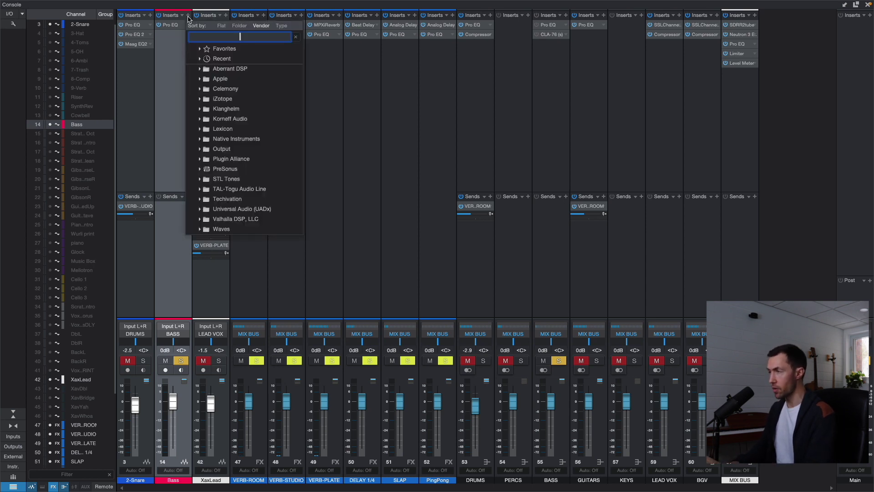
pyautogui.write('76')
pyautogui.click(231, 88)
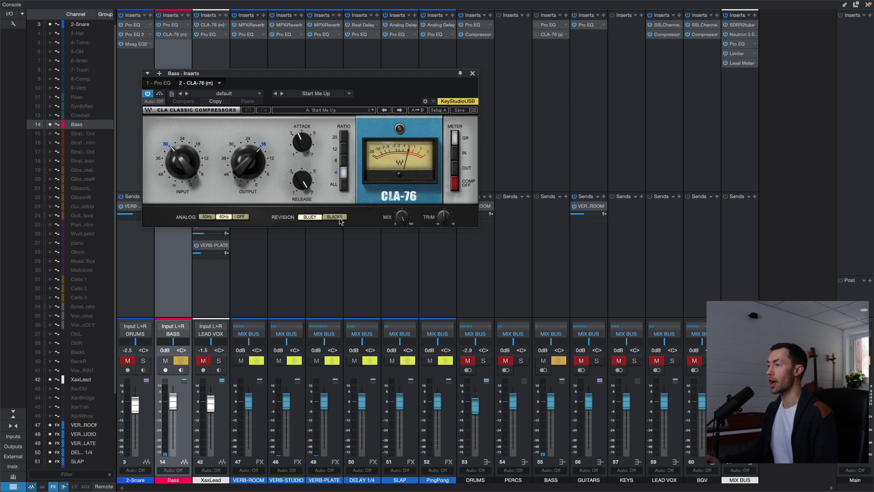
pyautogui.click(339, 220)
pyautogui.moveTo(357, 77); pyautogui.dragTo(466, 80)
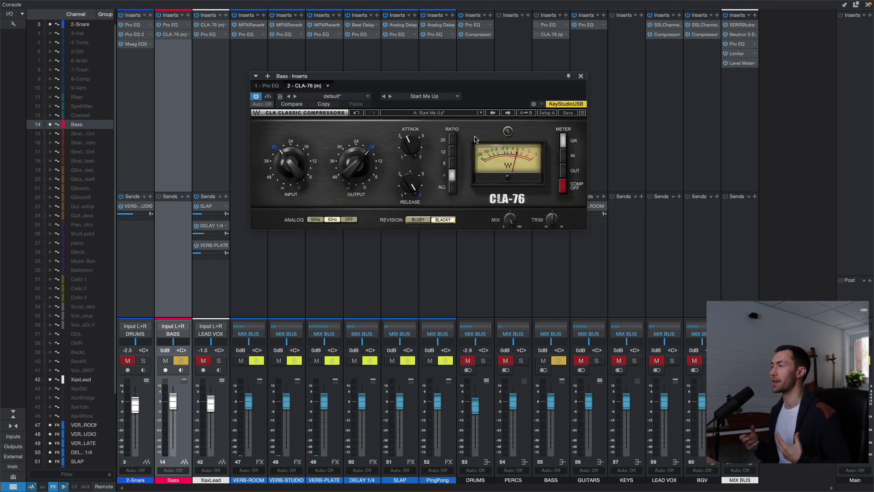
# Step: Set the Bass compressor's release to 4.96, and match its output to the bypassed level at about 24
pyautogui.moveTo(410, 144)
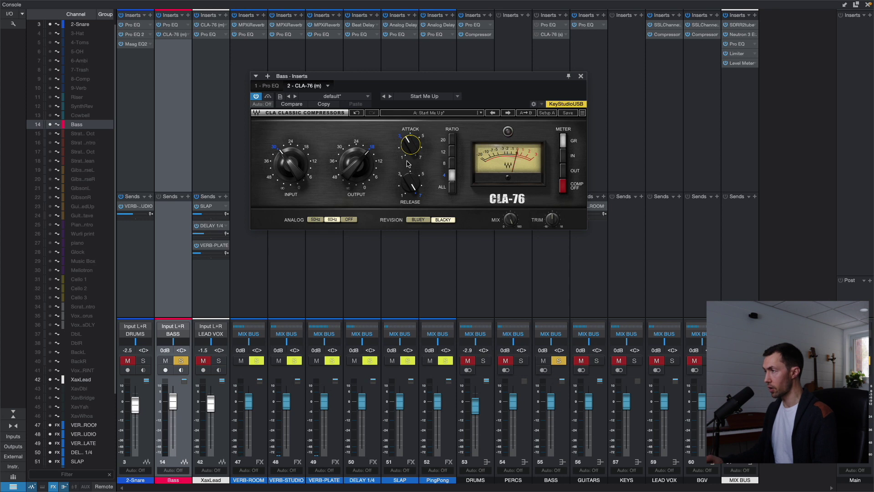
pyautogui.moveTo(409, 182)
pyautogui.moveTo(409, 182); pyautogui.dragTo(410, 171)
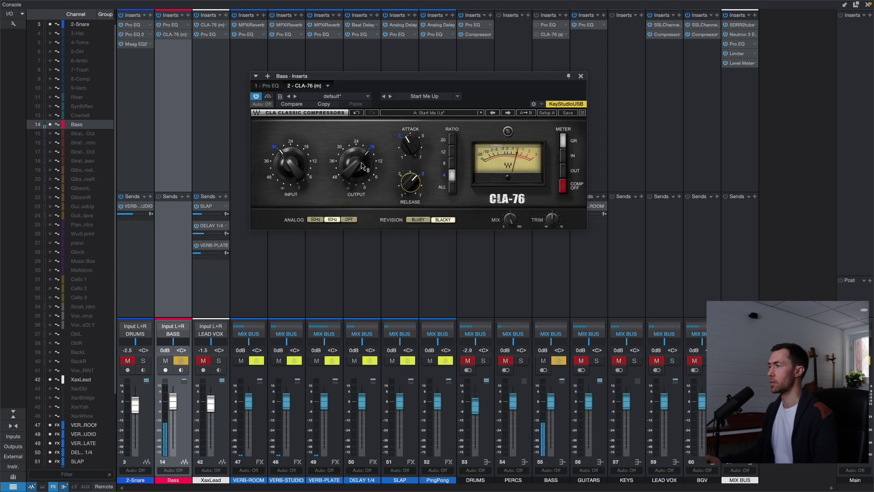
pyautogui.click(267, 97)
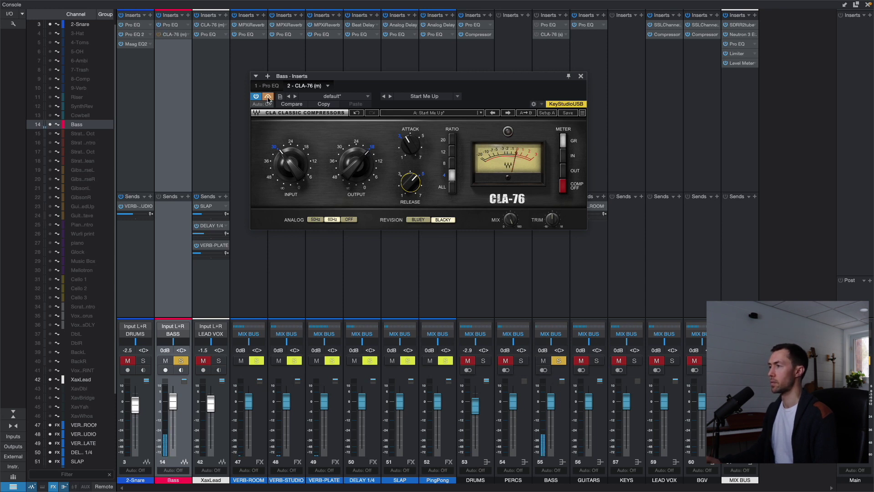
pyautogui.moveTo(356, 165); pyautogui.dragTo(356, 164)
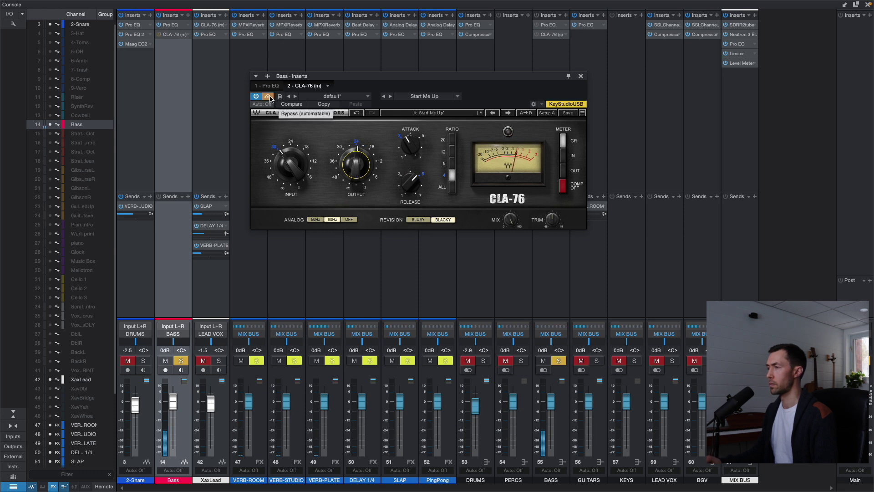
pyautogui.click(357, 165)
pyautogui.moveTo(356, 165); pyautogui.dragTo(357, 163)
# Step: Raise the Bass compressor's input to -21.4 and fine-tune its output at about 24
pyautogui.moveTo(297, 167); pyautogui.dragTo(297, 155)
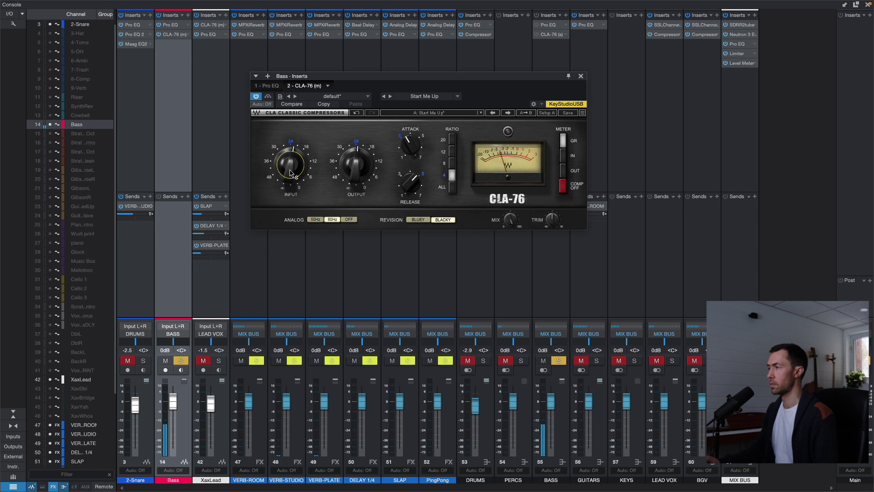
pyautogui.moveTo(350, 166); pyautogui.dragTo(351, 165)
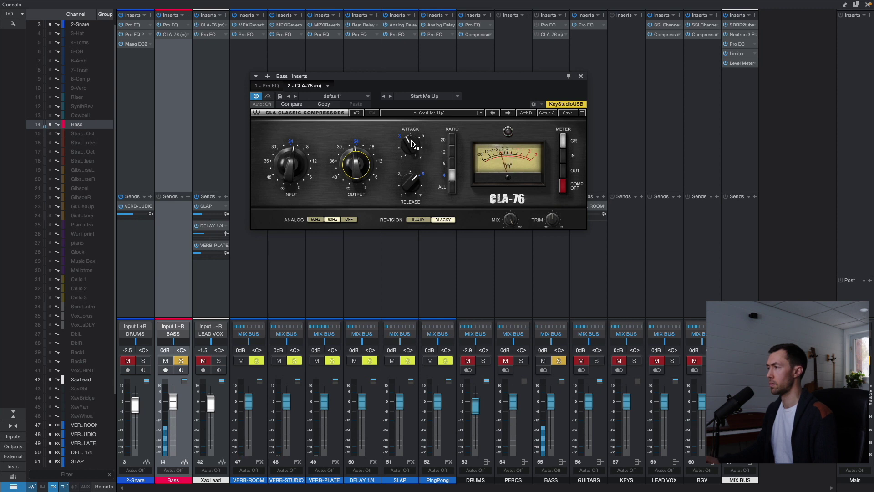
pyautogui.moveTo(411, 145)
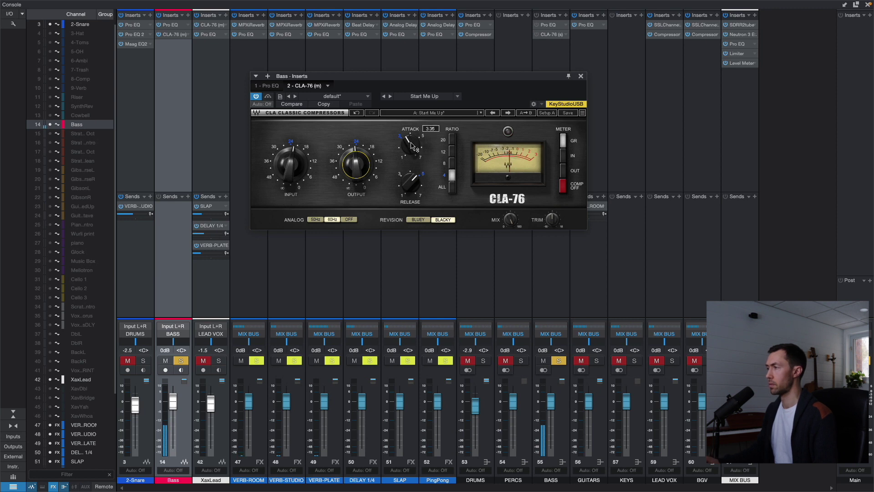
pyautogui.moveTo(289, 176); pyautogui.dragTo(288, 171)
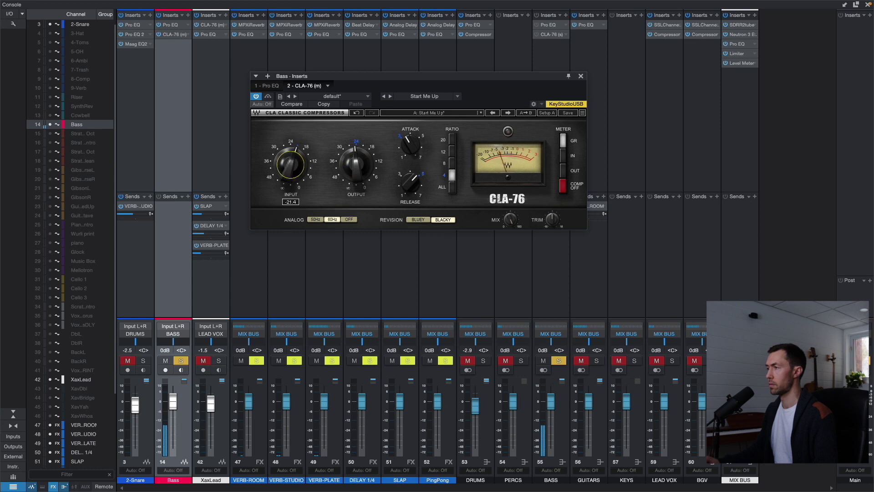
# Step: Turn the Bass compressor's attack down to 1 and its release up past 5.94
pyautogui.moveTo(415, 145)
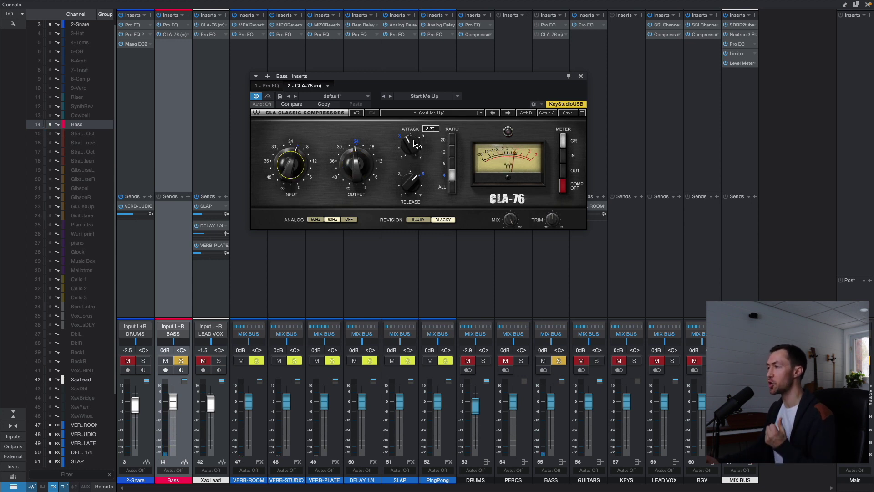
pyautogui.moveTo(415, 145); pyautogui.dragTo(415, 161)
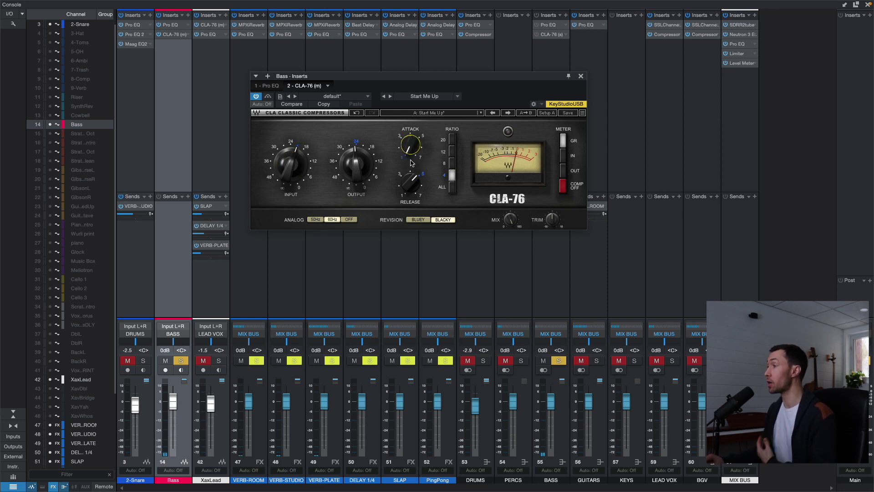
pyautogui.moveTo(412, 145)
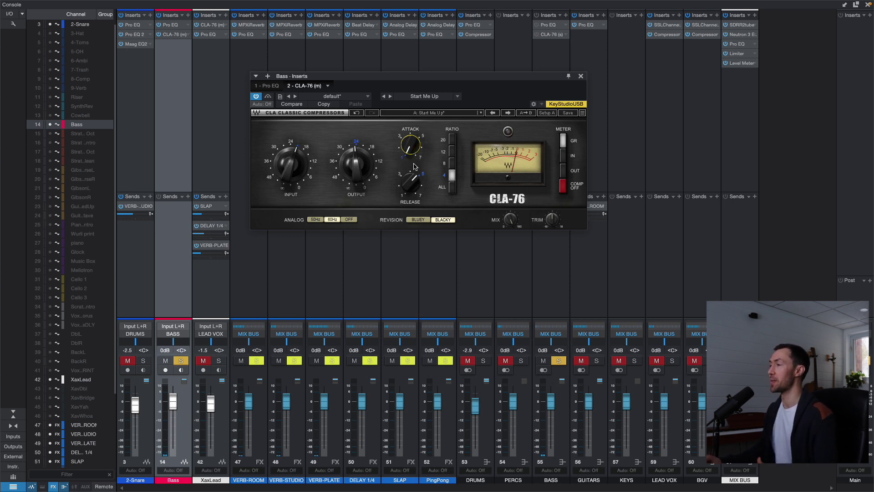
pyautogui.moveTo(412, 190)
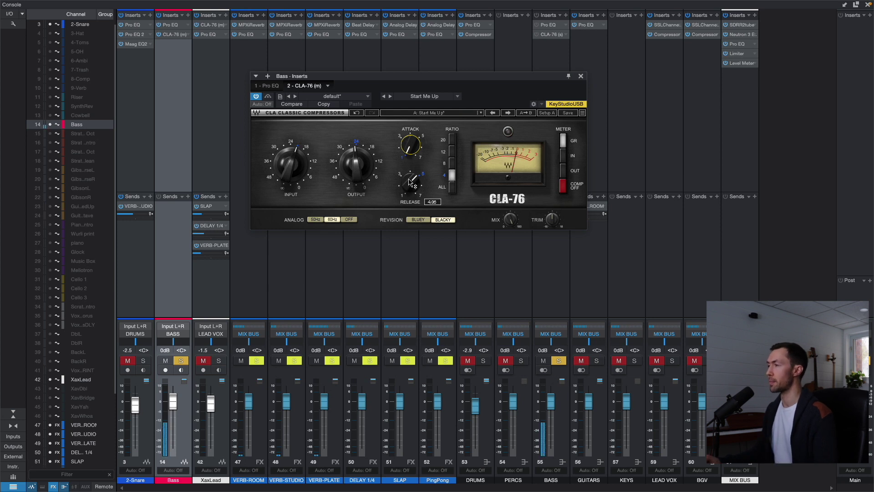
pyautogui.moveTo(411, 189); pyautogui.dragTo(411, 183)
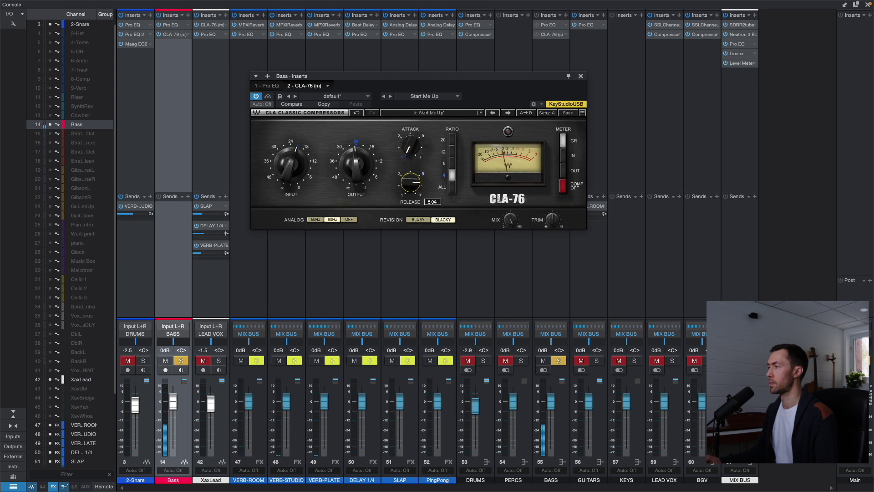
pyautogui.moveTo(411, 182); pyautogui.dragTo(412, 182)
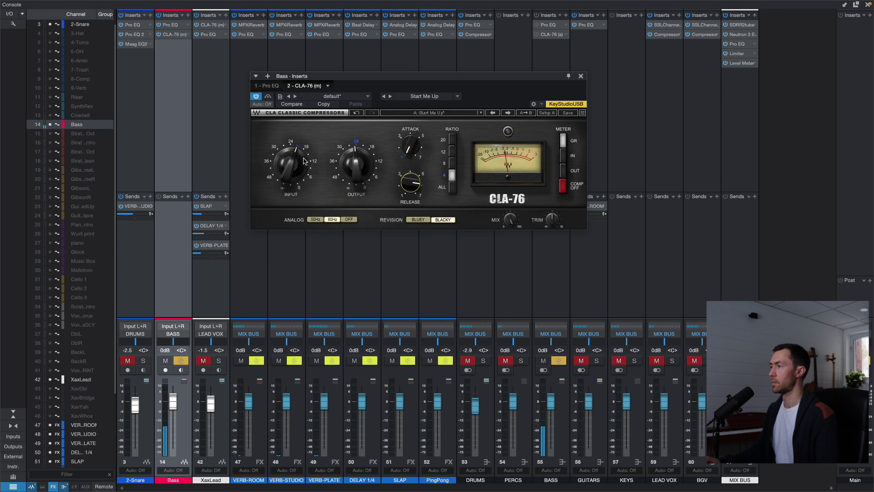
pyautogui.moveTo(411, 184); pyautogui.dragTo(410, 183)
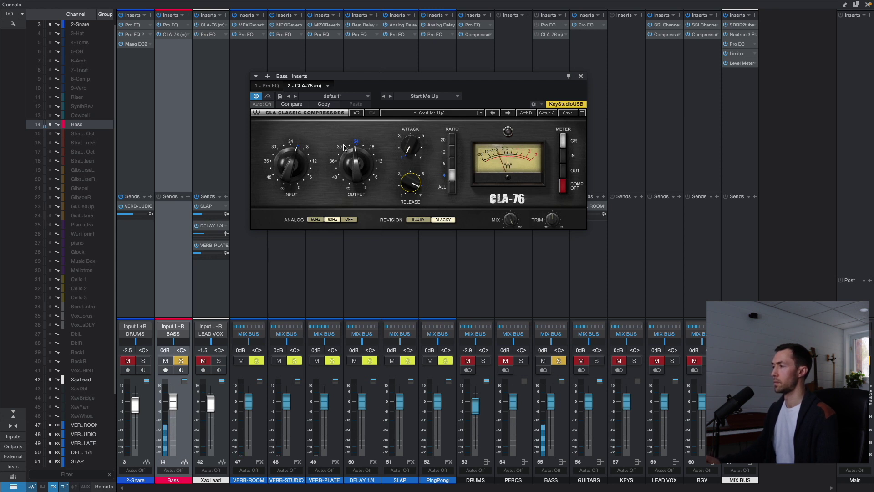
# Step: Set the Bass compressor's input to about 24 and output to -26.0, comparing the level against bypass
pyautogui.moveTo(290, 164); pyautogui.dragTo(290, 164)
pyautogui.click(268, 97)
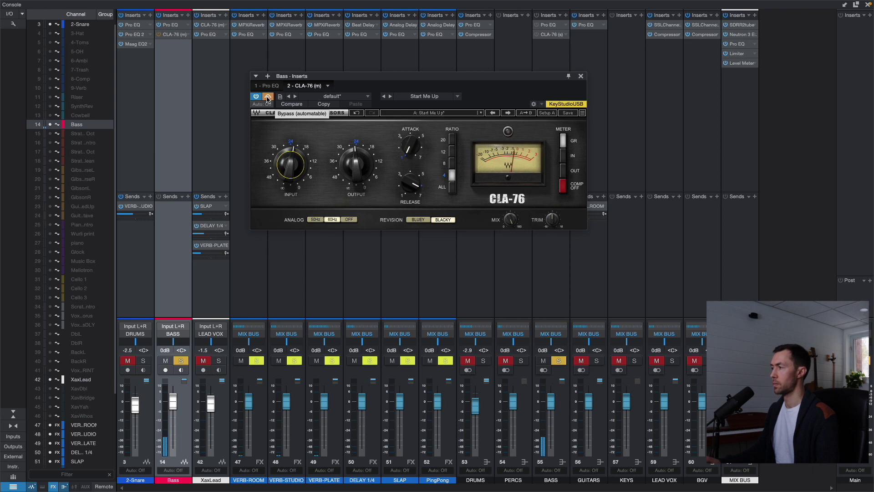
pyautogui.click(267, 97)
pyautogui.moveTo(339, 164); pyautogui.dragTo(340, 167)
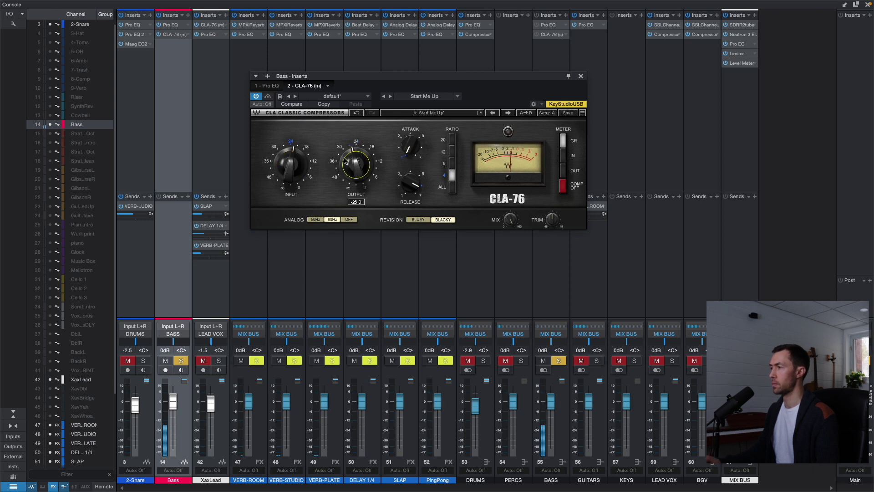
pyautogui.click(268, 97)
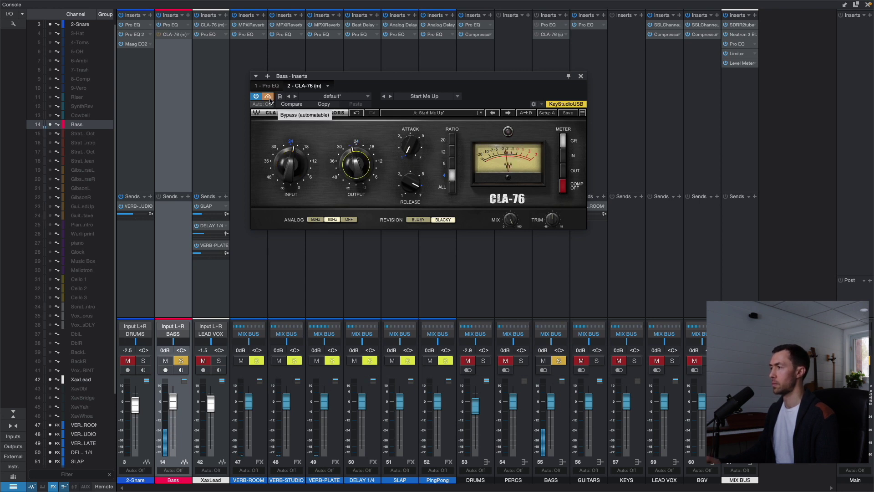
pyautogui.click(269, 98)
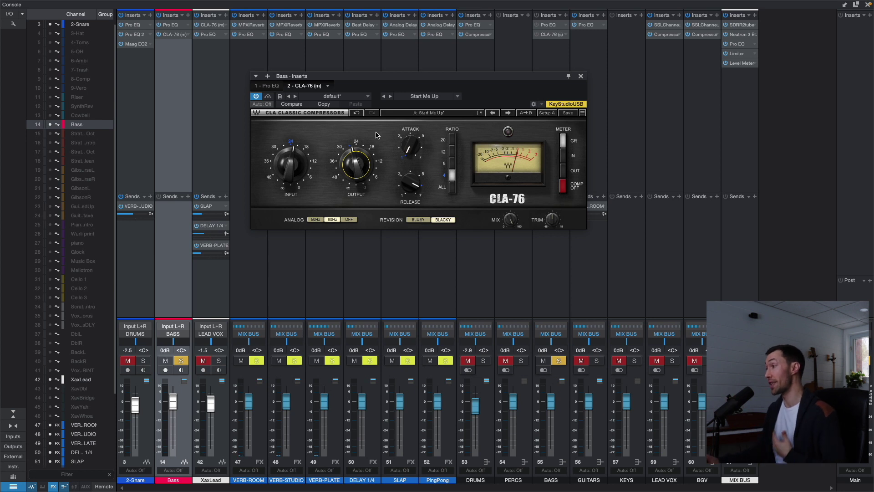
# Step: Close the Bass compressor's window and solo the 2-Snare channel instead of Bass
pyautogui.press('Escape')
pyautogui.click(143, 361)
pyautogui.click(181, 361)
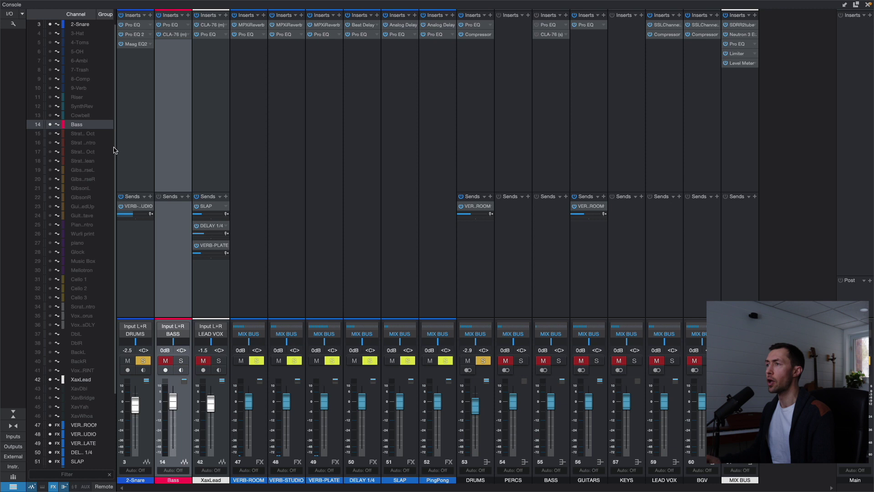
# Step: Remove the second Pro EQ insert from the 2-Snare channel and disable its Maag EQ2
pyautogui.rightClick(148, 34)
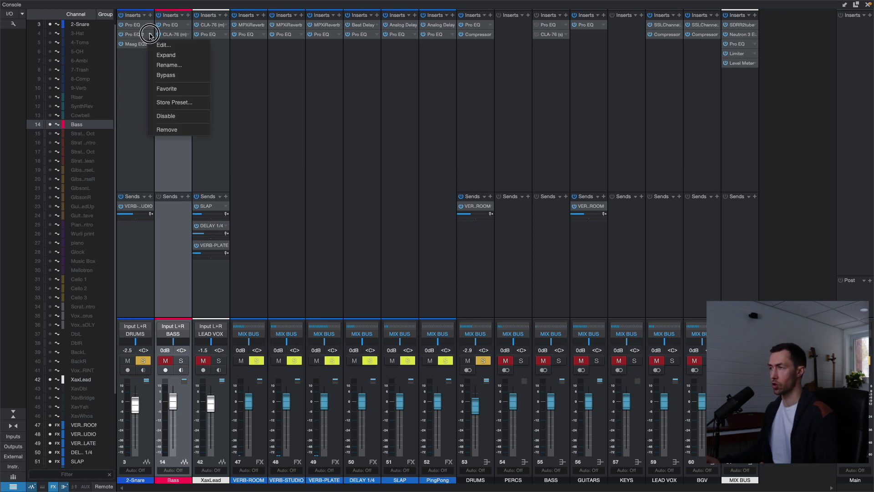
pyautogui.click(160, 129)
pyautogui.rightClick(151, 36)
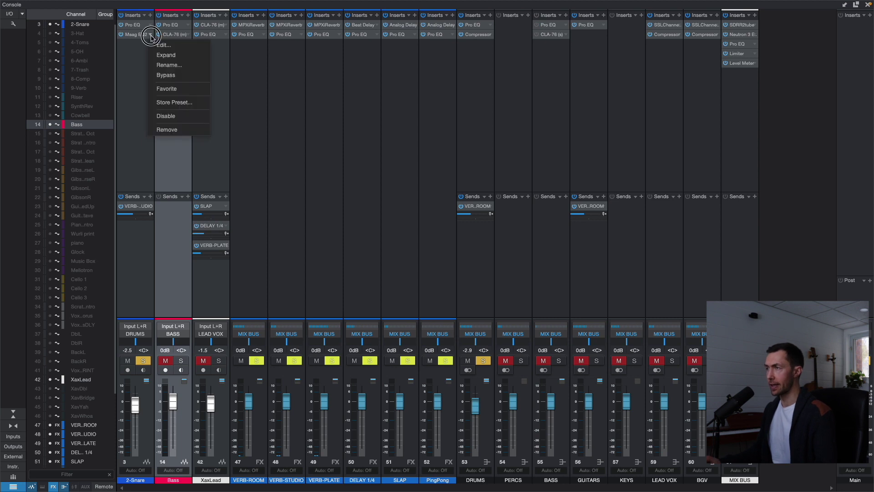
pyautogui.click(169, 133)
# Step: Review the 2-Snare Pro EQ's settings, close its window and remove the disabled Maag EQ2 insert
pyautogui.click(135, 25)
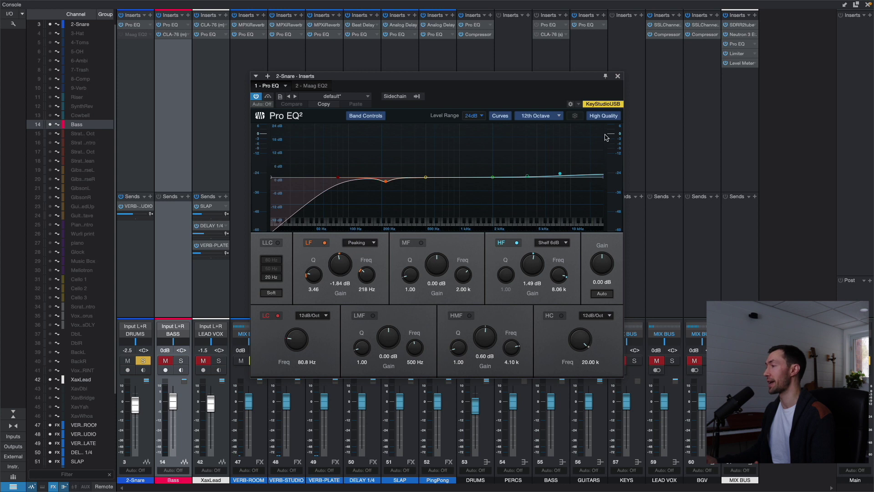
pyautogui.click(618, 76)
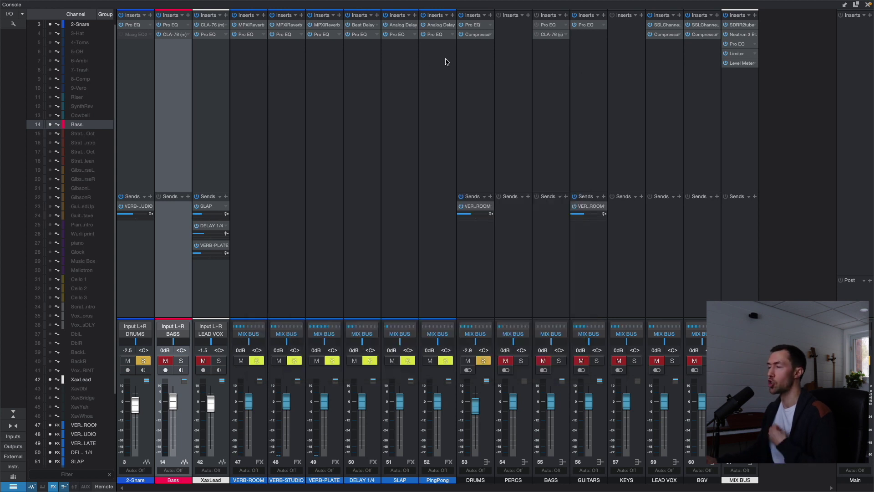
pyautogui.rightClick(150, 34)
pyautogui.click(163, 74)
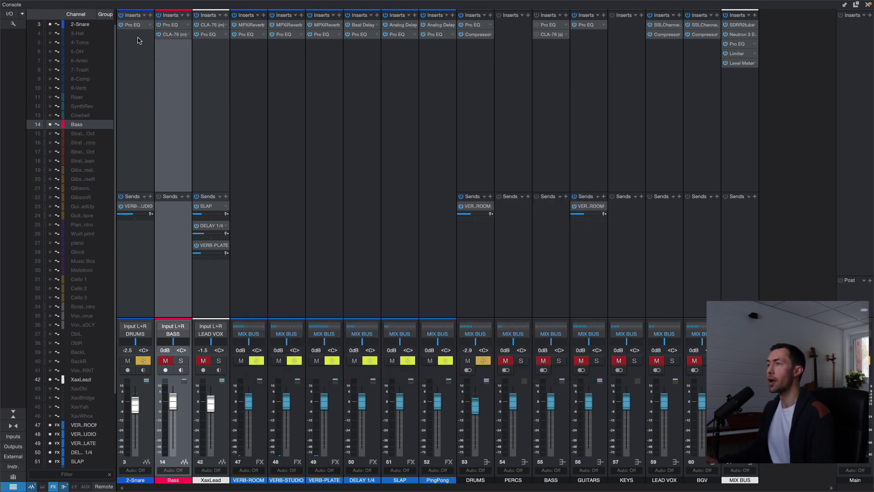
# Step: Add the CLA-76 (m) compressor after the Pro EQ on the 2-Snare channel and close its window
pyautogui.click(151, 15)
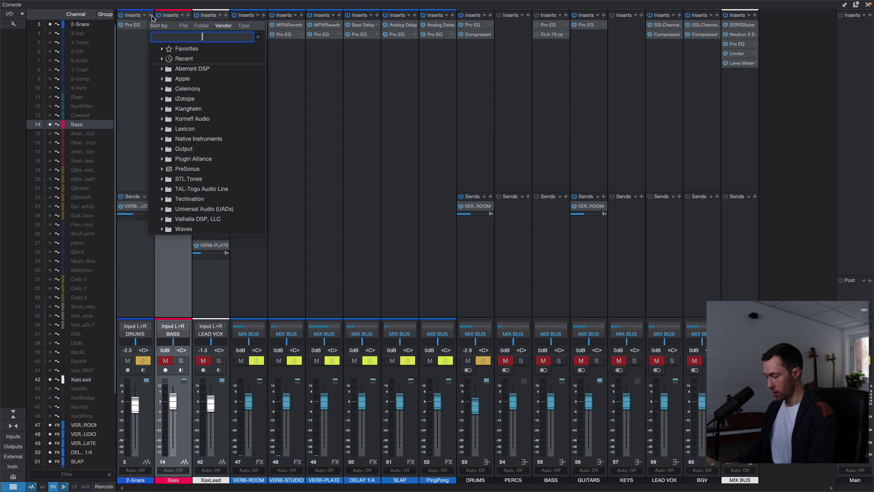
pyautogui.write('76')
pyautogui.click(200, 89)
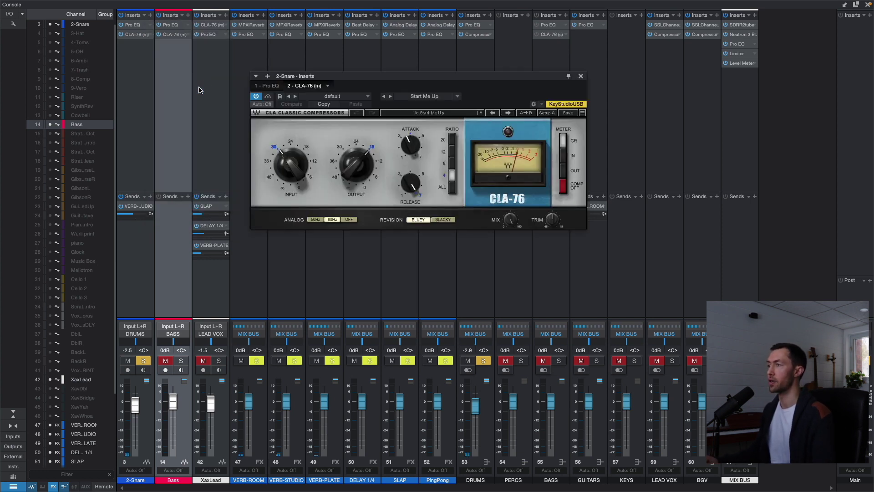
pyautogui.press('Escape')
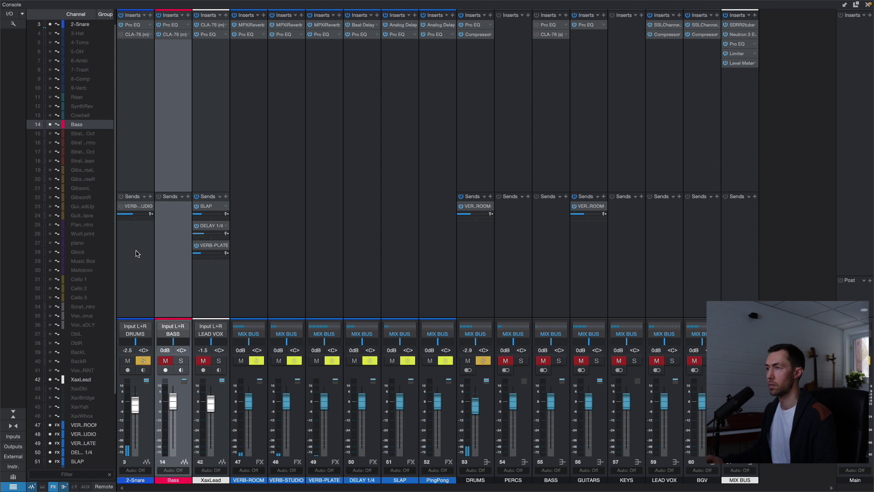
# Step: Set the 2-Snare compressor's output to -24.2, compare it against bypass and raise the input slightly above -30
pyautogui.click(140, 39)
pyautogui.moveTo(406, 82); pyautogui.dragTo(396, 91)
pyautogui.moveTo(350, 163); pyautogui.dragTo(349, 175)
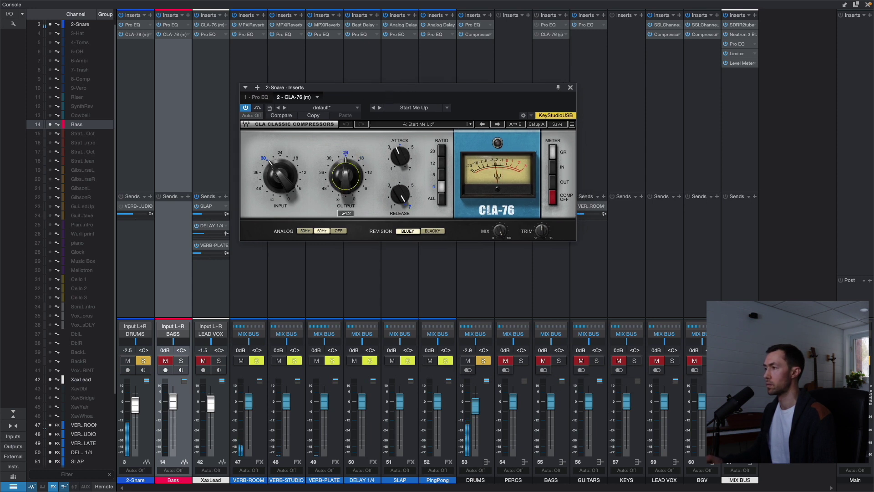
pyautogui.click(258, 108)
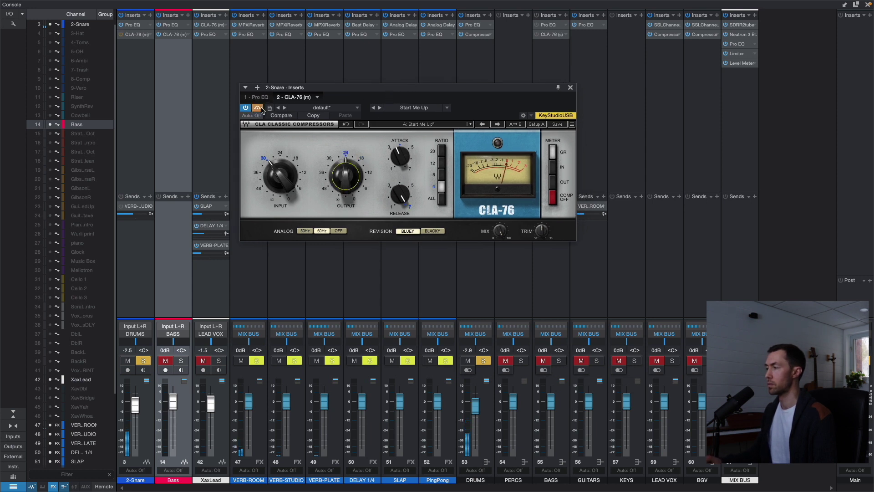
pyautogui.click(258, 107)
pyautogui.moveTo(281, 177); pyautogui.dragTo(280, 173)
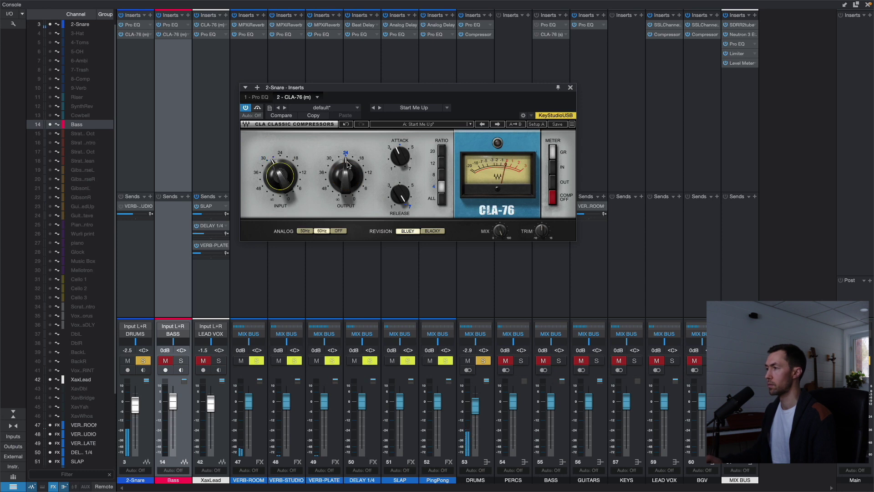
# Step: Audition the 2-Snare compressor's attack at 1, 5 and 3, and settle on 1.94
pyautogui.moveTo(399, 156); pyautogui.dragTo(408, 156)
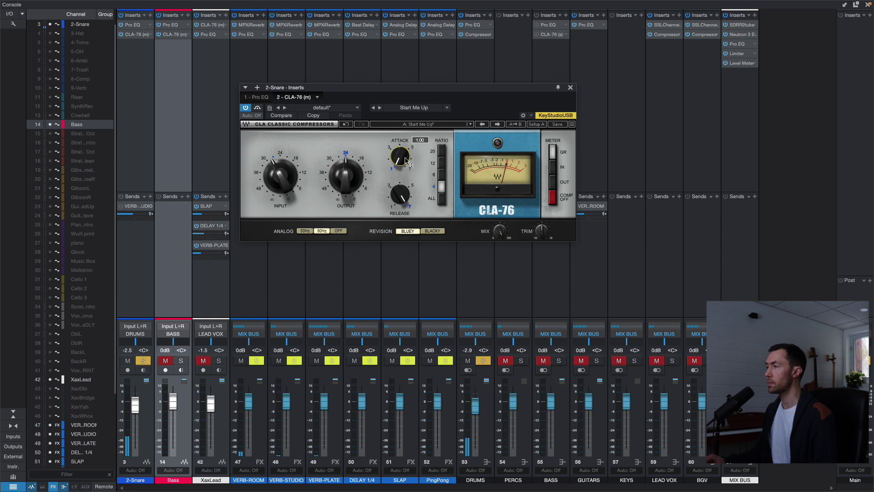
pyautogui.moveTo(405, 159); pyautogui.dragTo(405, 155)
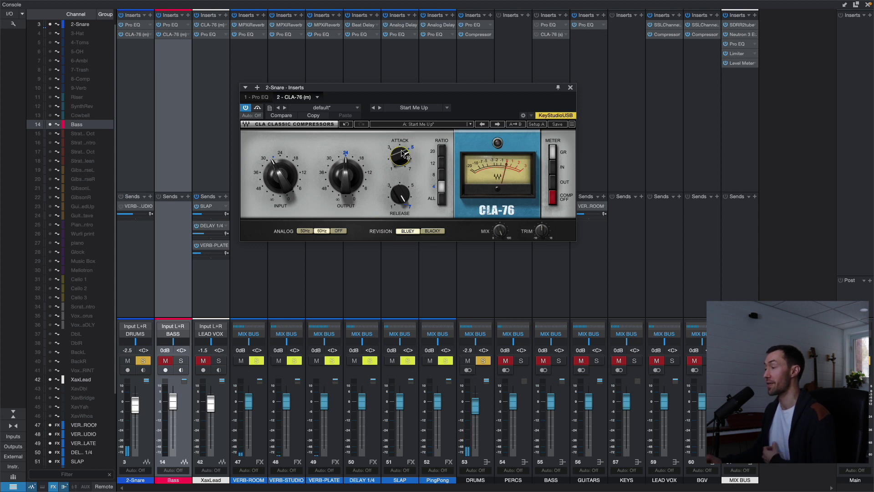
pyautogui.click(407, 156)
pyautogui.moveTo(407, 156); pyautogui.dragTo(407, 163)
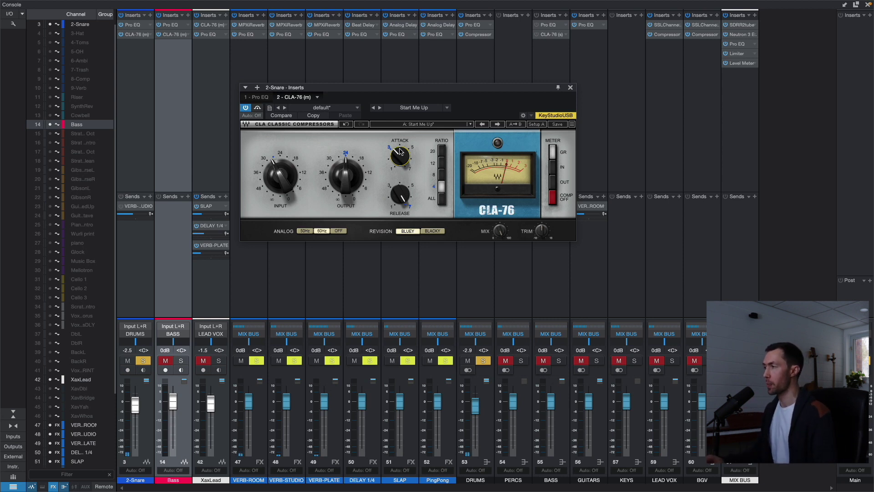
pyautogui.moveTo(407, 156); pyautogui.dragTo(407, 169)
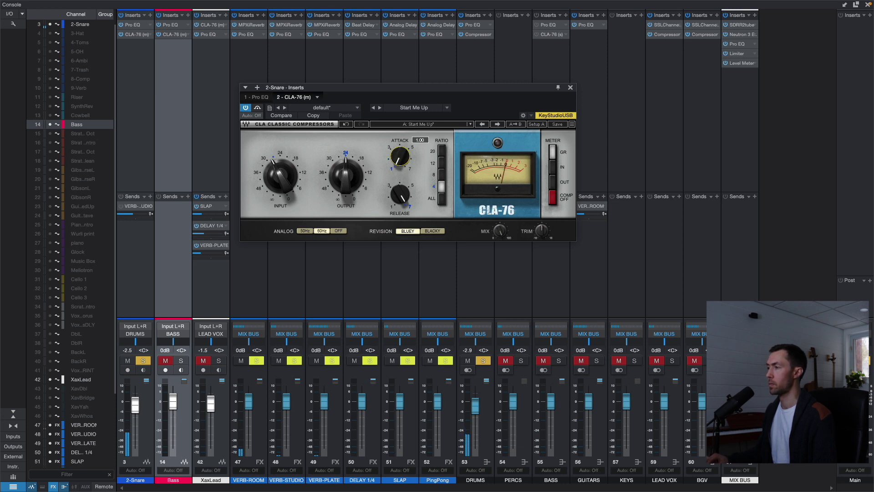
pyautogui.moveTo(406, 169); pyautogui.dragTo(407, 165)
# Step: Adjust the 2-Snare compressor's release to between 5 and 7 and compare the result against bypass
pyautogui.moveTo(400, 195); pyautogui.dragTo(400, 189)
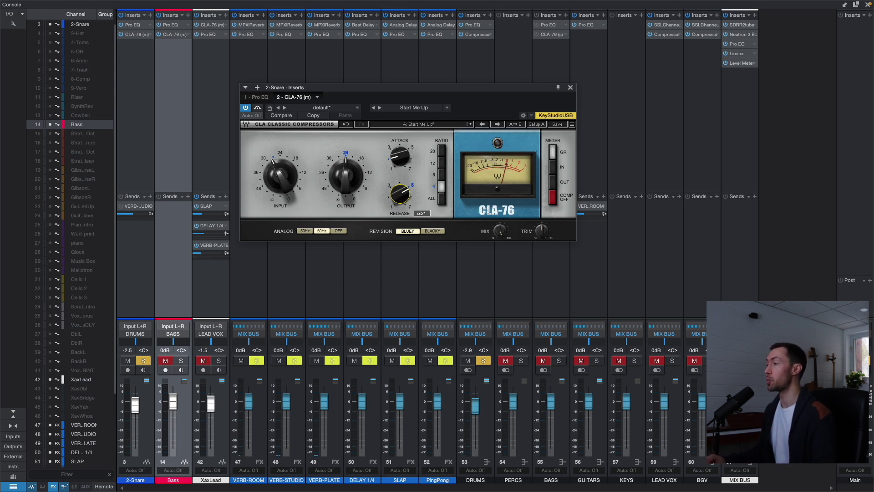
pyautogui.moveTo(401, 196); pyautogui.dragTo(401, 198)
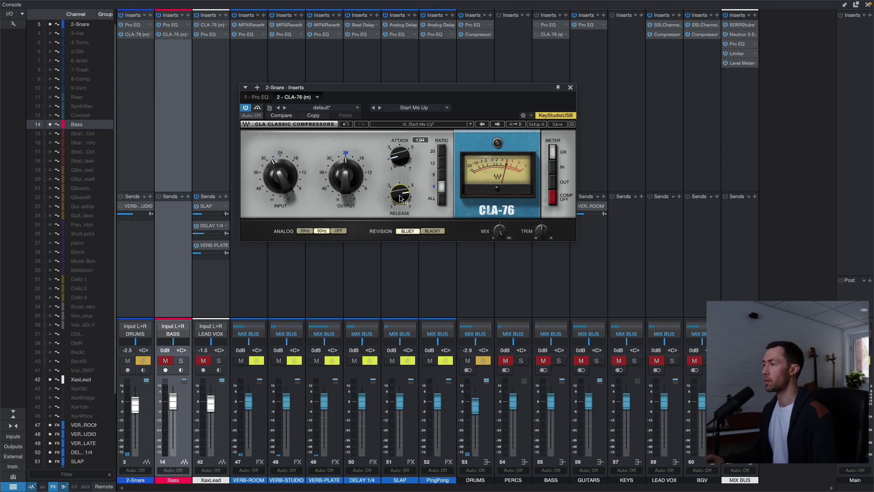
pyautogui.moveTo(401, 199)
pyautogui.mouseDown()
pyautogui.moveTo(400, 189)
pyautogui.moveTo(399, 202)
pyautogui.mouseUp()
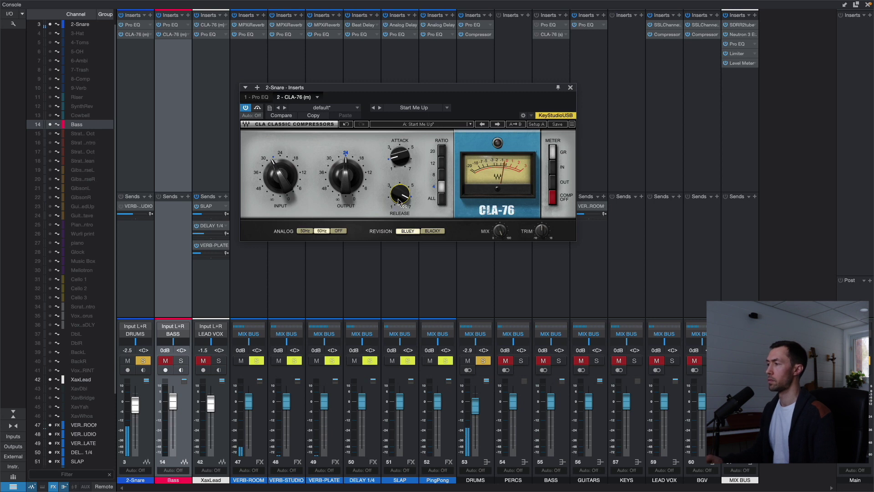
pyautogui.click(258, 108)
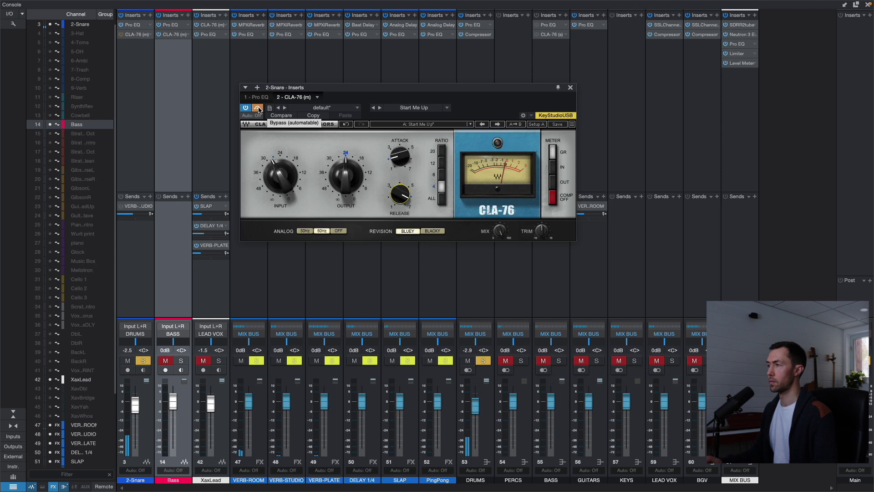
pyautogui.click(258, 108)
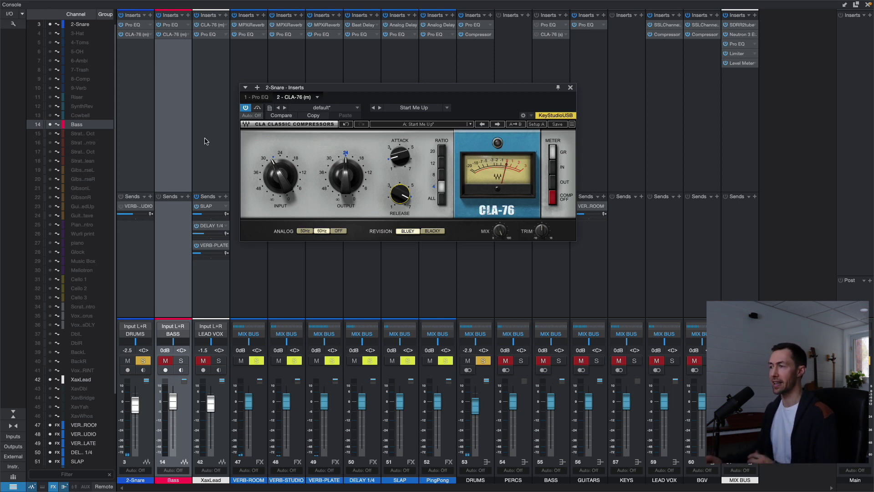
# Step: Turn the 2-Snare channel's sends back on and unsolo the channel
pyautogui.click(121, 196)
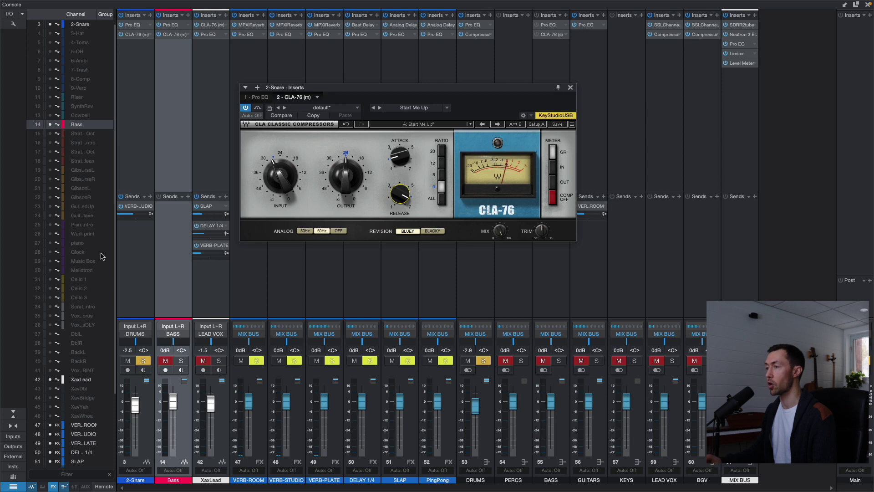
pyautogui.click(143, 361)
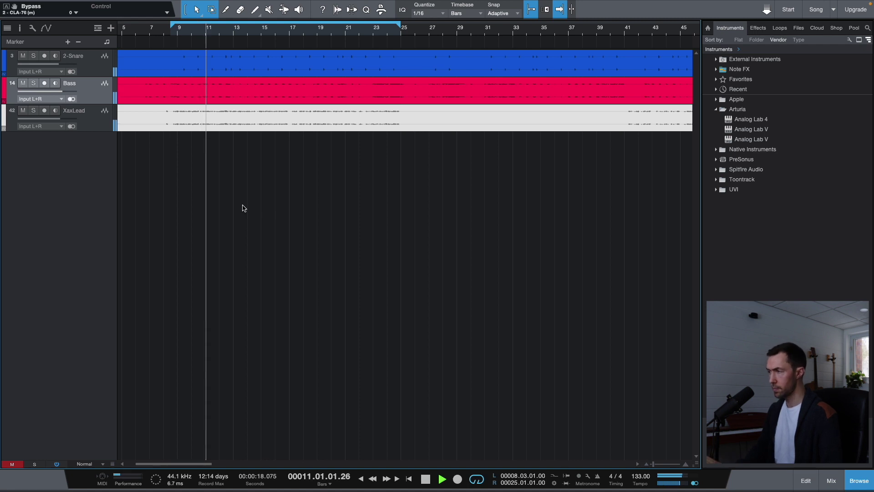
# Step: Switch on the CLA-76 inserts on 2-Snare, Bass and XaxLead in the console during playback, and return to the arrangement
pyautogui.press('F3')
pyautogui.click(210, 132)
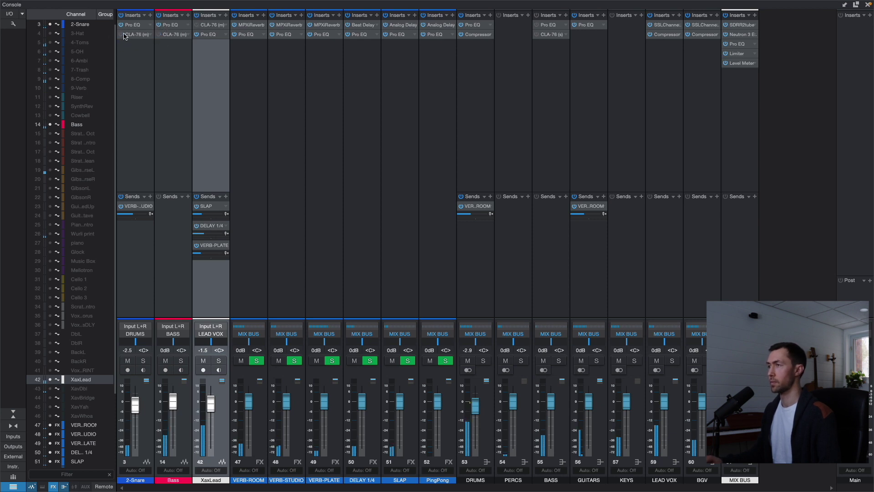
pyautogui.click(121, 34)
pyautogui.click(159, 34)
pyautogui.click(196, 24)
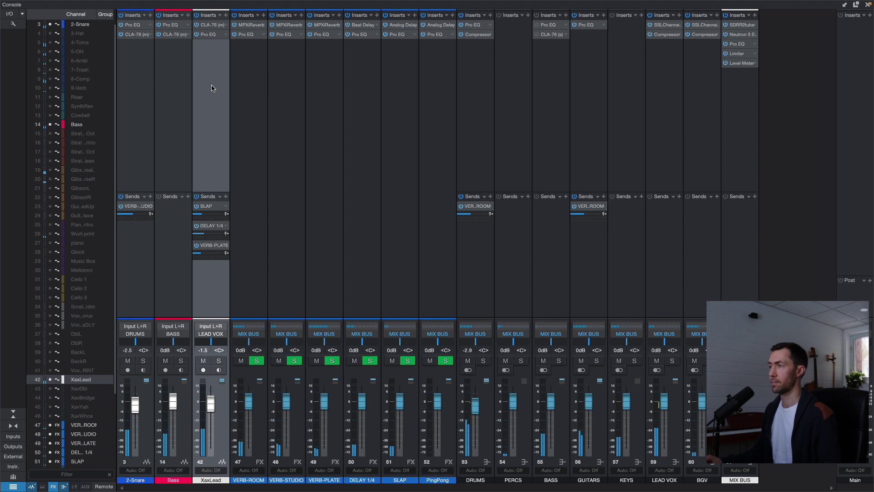
pyautogui.click(868, 4)
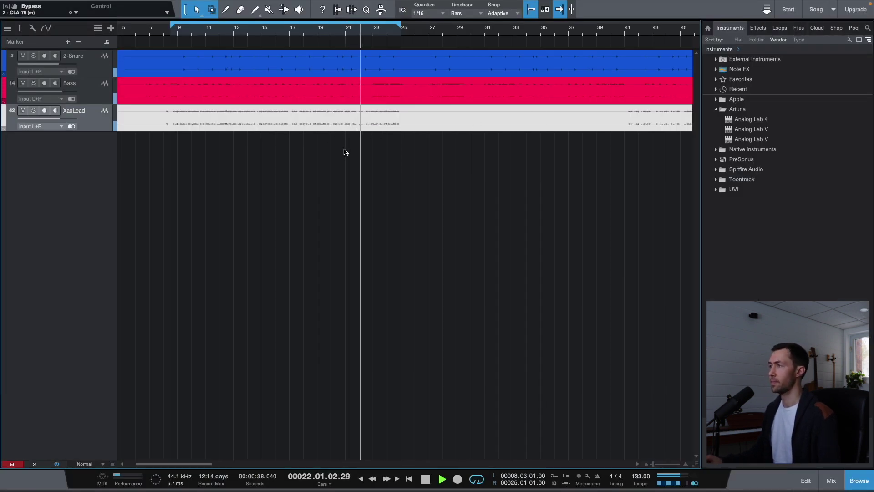